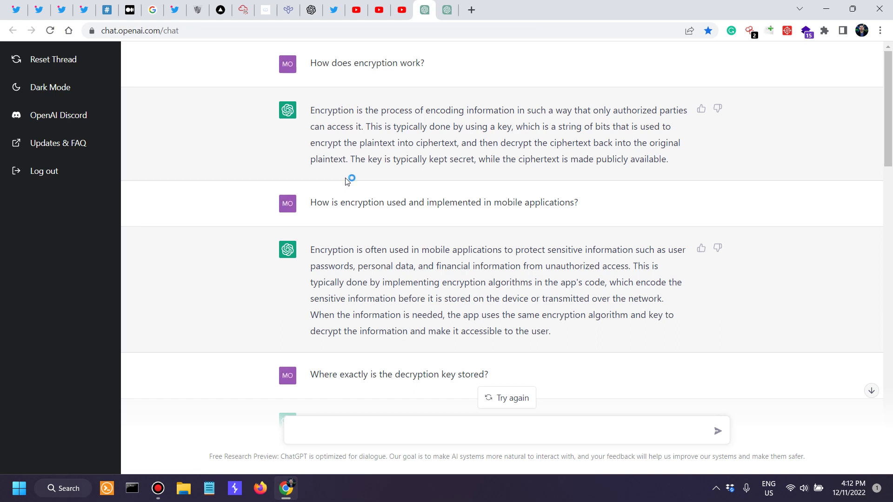
# - Read the first question and answer, marking the part about the key and plaintext
pyautogui.moveTo(317, 63); pyautogui.dragTo(417, 70)
pyautogui.click(417, 139)
pyautogui.moveTo(372, 128); pyautogui.dragTo(496, 122)
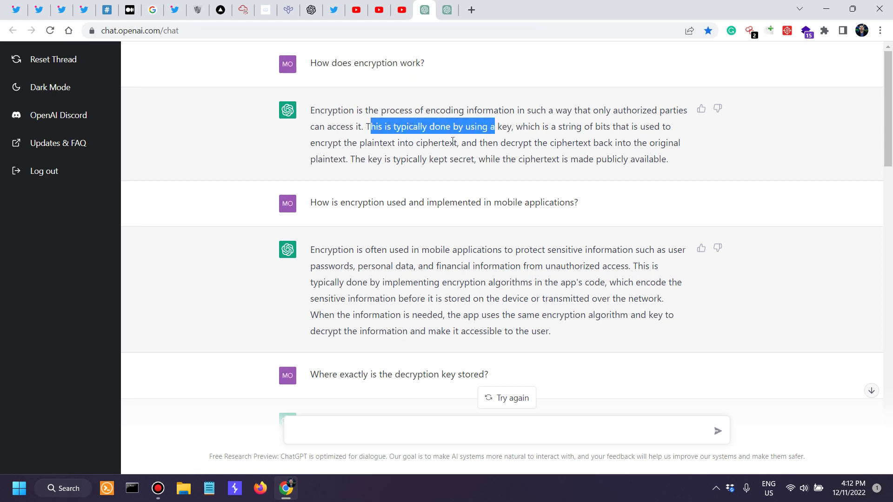
pyautogui.click(356, 142)
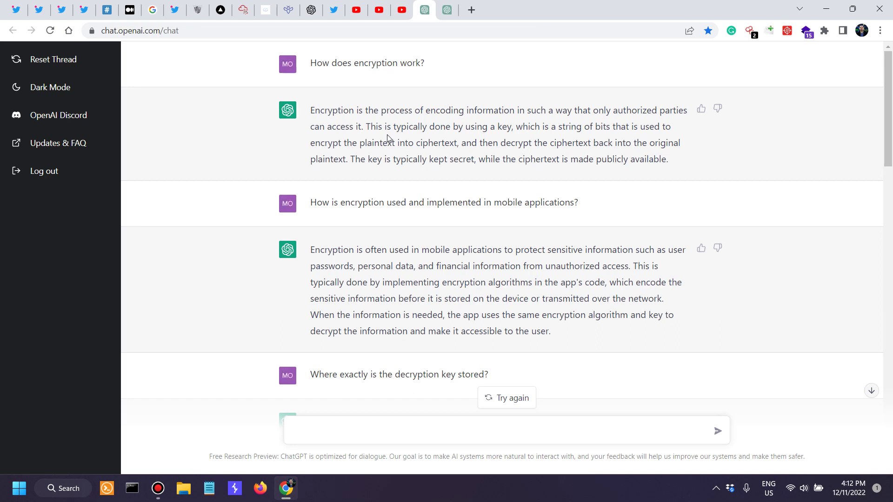
pyautogui.moveTo(390, 140); pyautogui.dragTo(483, 123)
pyautogui.click(357, 97)
# - Revisit the question 'How does encryption work?' and scroll through the original conversation
pyautogui.moveTo(312, 65); pyautogui.dragTo(423, 61)
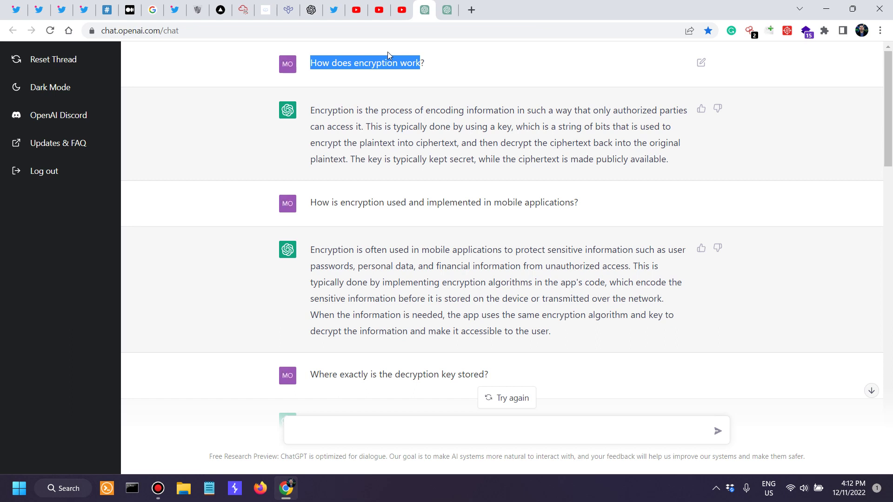
pyautogui.click(409, 85)
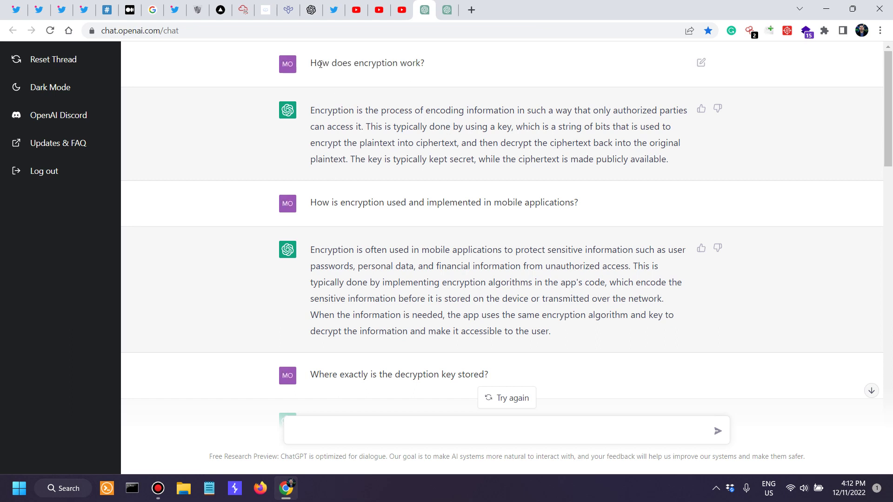
pyautogui.moveTo(319, 64)
pyautogui.mouseDown()
pyautogui.moveTo(449, 67)
pyautogui.moveTo(309, 65)
pyautogui.mouseUp()
pyautogui.click(465, 193)
pyautogui.scroll(-2, 469, 195)
pyautogui.scroll(2, 469, 196)
pyautogui.click(443, 173)
# - Copy the original question 'How does encryption work?' from the first thread
pyautogui.click(449, 11)
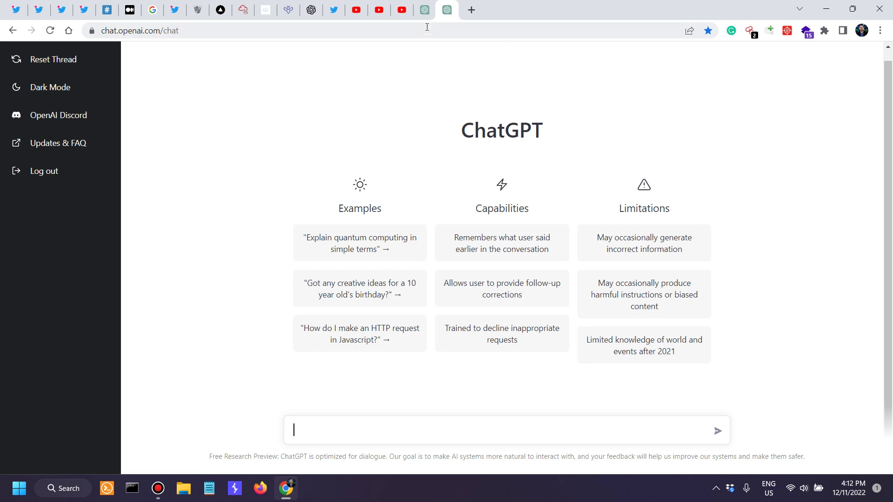
pyautogui.click(425, 10)
pyautogui.moveTo(442, 66); pyautogui.dragTo(310, 69)
pyautogui.click(431, 69)
pyautogui.moveTo(431, 69); pyautogui.dragTo(306, 73)
pyautogui.hotkey('ctrl', 'c')
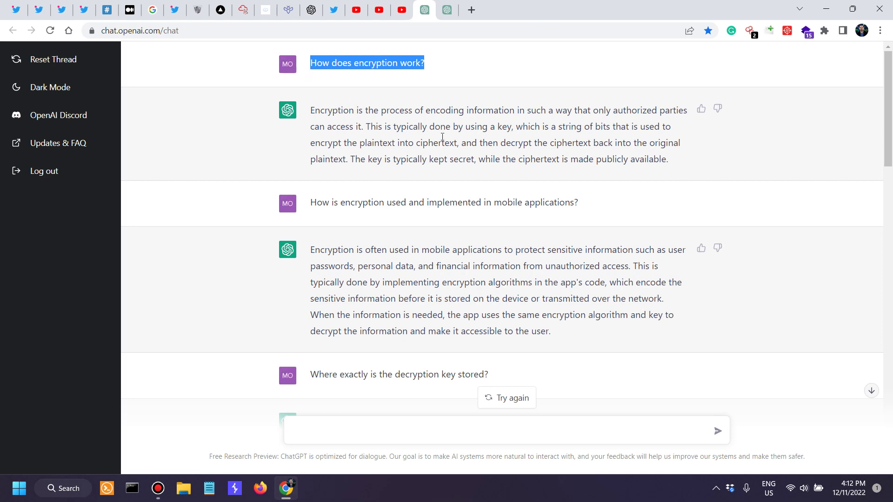
pyautogui.click(479, 127)
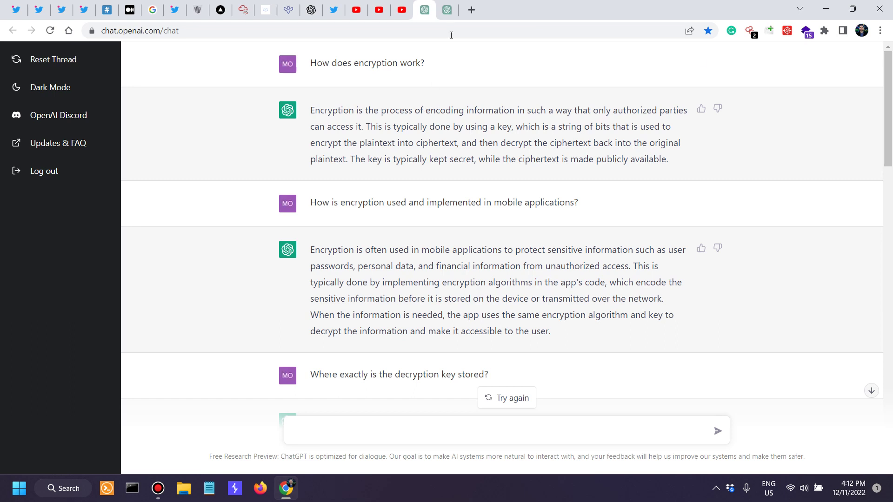
# - Paste the encryption question into the new chat and send it
pyautogui.click(449, 11)
pyautogui.hotkey('ctrl', 'v')
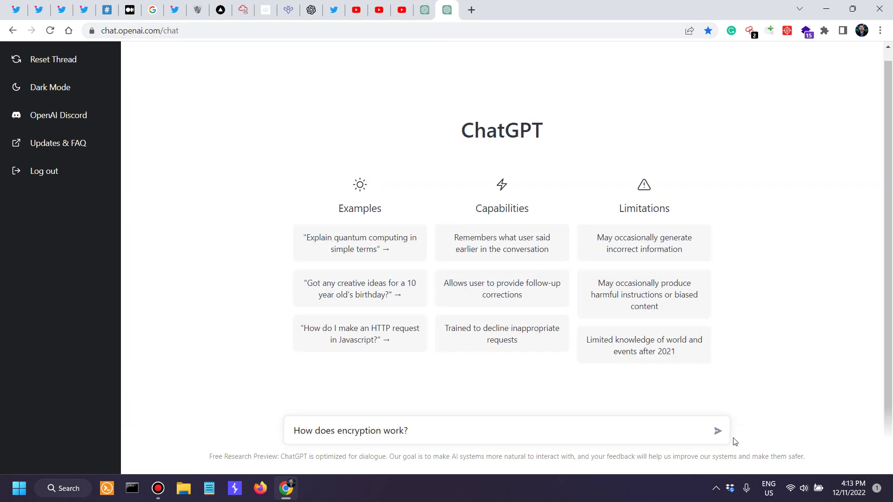
pyautogui.click(718, 431)
# - Compare the new chat's streaming encryption answer with the original thread's answer and mobile applications question
pyautogui.click(424, 6)
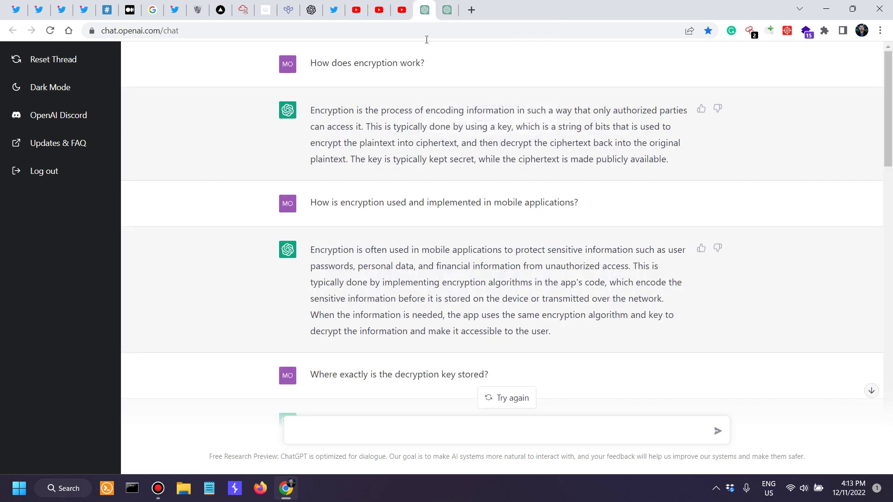
pyautogui.click(449, 9)
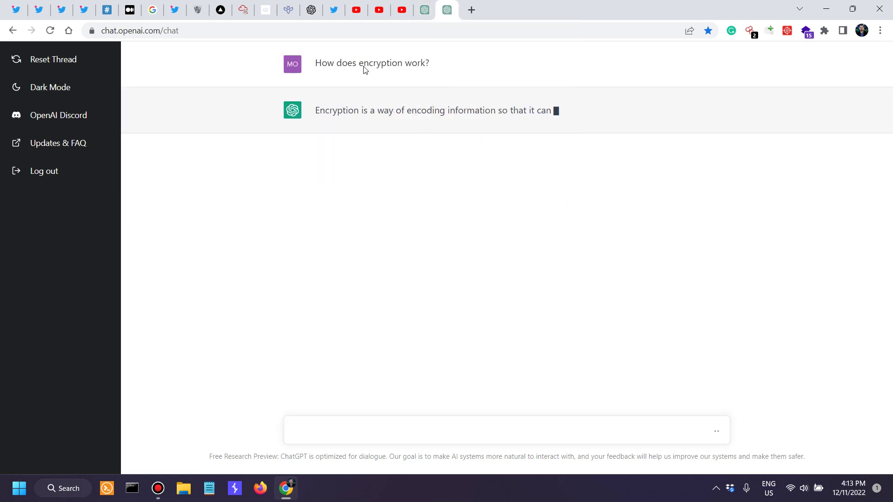
pyautogui.moveTo(373, 64); pyautogui.dragTo(438, 76)
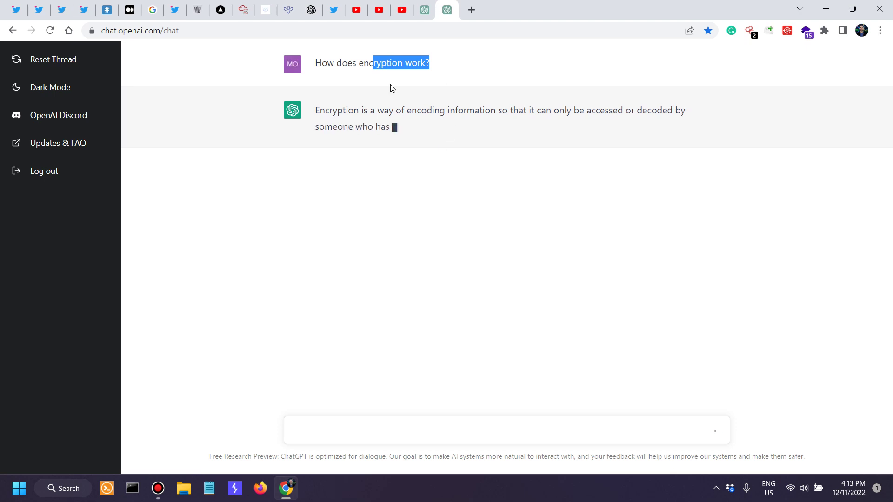
pyautogui.click(424, 9)
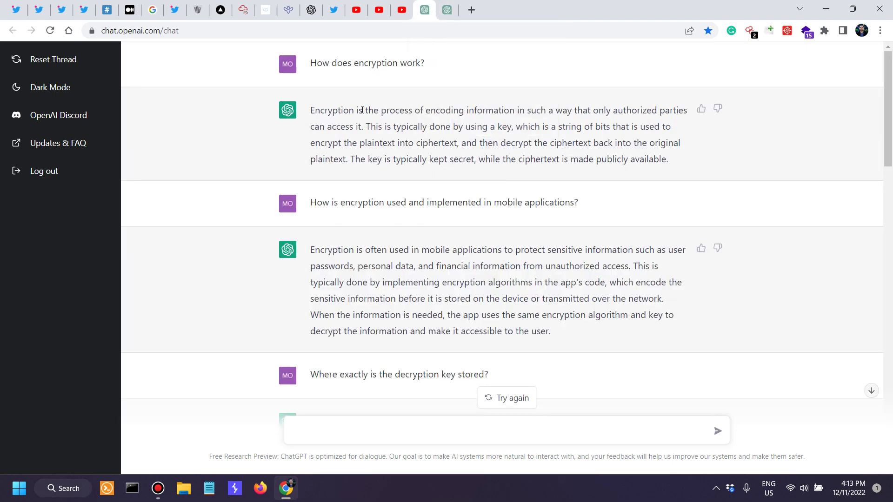
pyautogui.moveTo(361, 111); pyautogui.dragTo(693, 166)
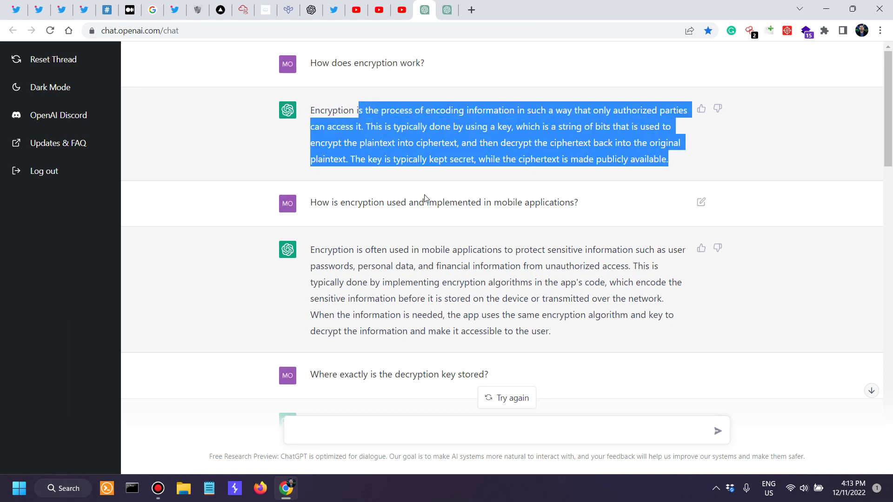
pyautogui.moveTo(414, 203); pyautogui.dragTo(598, 203)
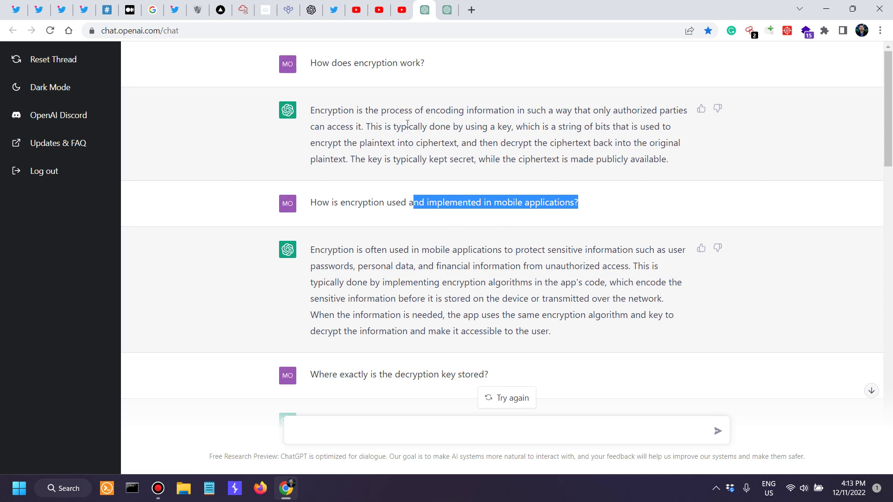
pyautogui.click(451, 68)
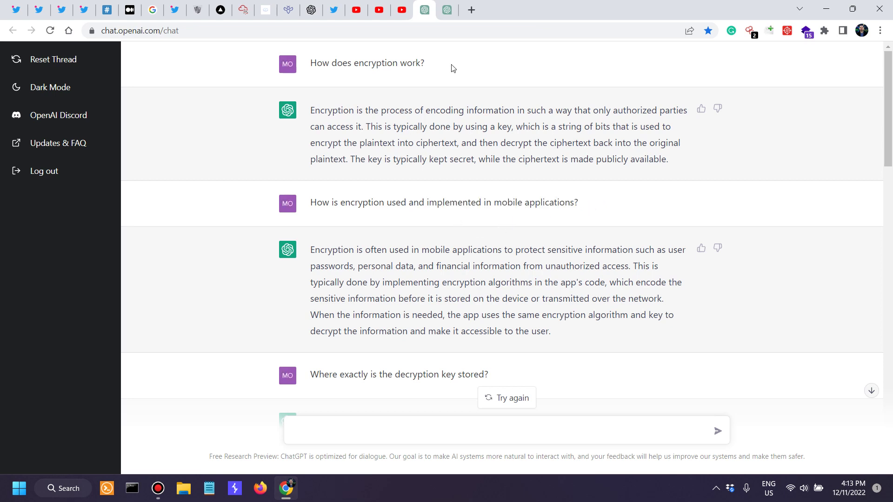
pyautogui.click(447, 9)
pyautogui.click(425, 10)
# - Read the opening lines of the new chat's encryption answer, noting the word 'characters'
pyautogui.click(447, 10)
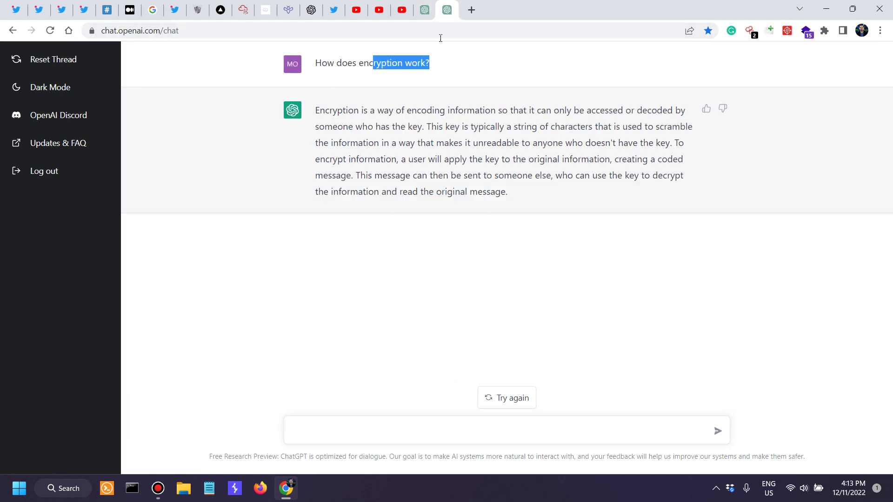
pyautogui.moveTo(375, 108); pyautogui.dragTo(618, 100)
pyautogui.moveTo(333, 127); pyautogui.dragTo(705, 127)
pyautogui.doubleClick(583, 131)
pyautogui.click(419, 138)
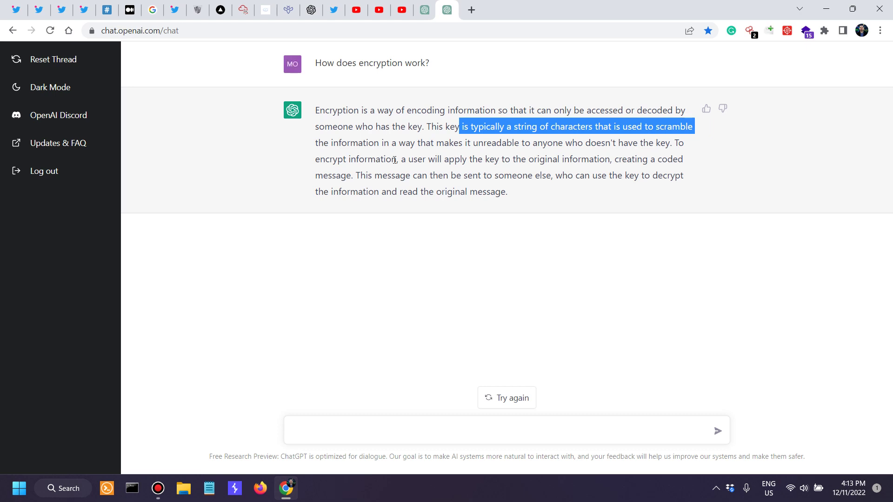
pyautogui.click(367, 147)
pyautogui.moveTo(367, 147); pyautogui.dragTo(496, 159)
pyautogui.click(423, 158)
# - Read how the key is applied to create and send a coded message, to the answer's end
pyautogui.moveTo(418, 159); pyautogui.dragTo(550, 156)
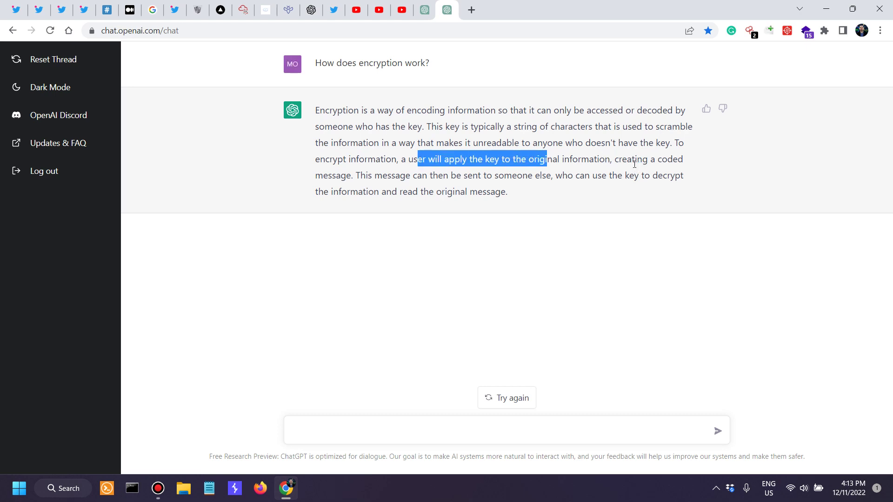
pyautogui.moveTo(626, 159); pyautogui.dragTo(682, 157)
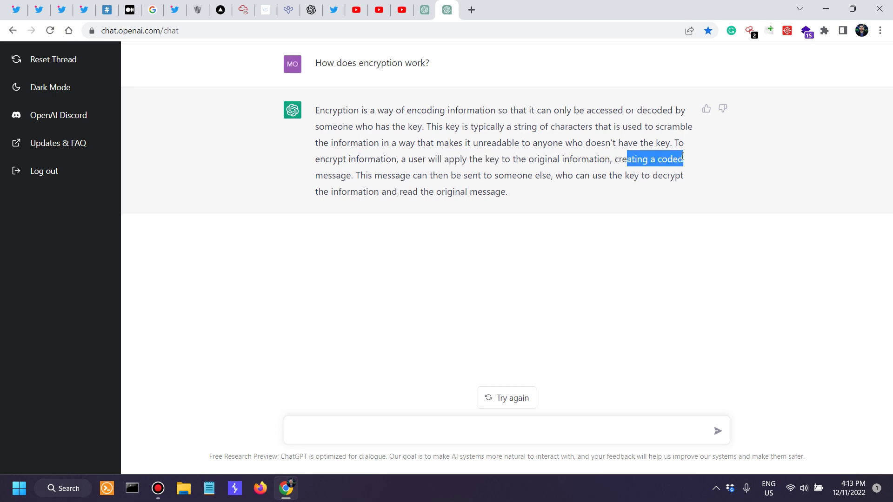
pyautogui.click(449, 177)
pyautogui.moveTo(375, 177); pyautogui.dragTo(682, 175)
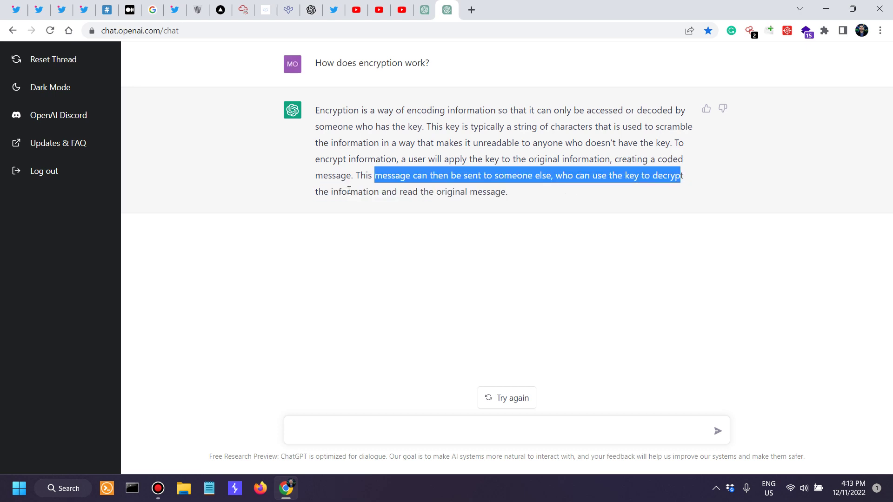
pyautogui.moveTo(347, 192); pyautogui.dragTo(501, 195)
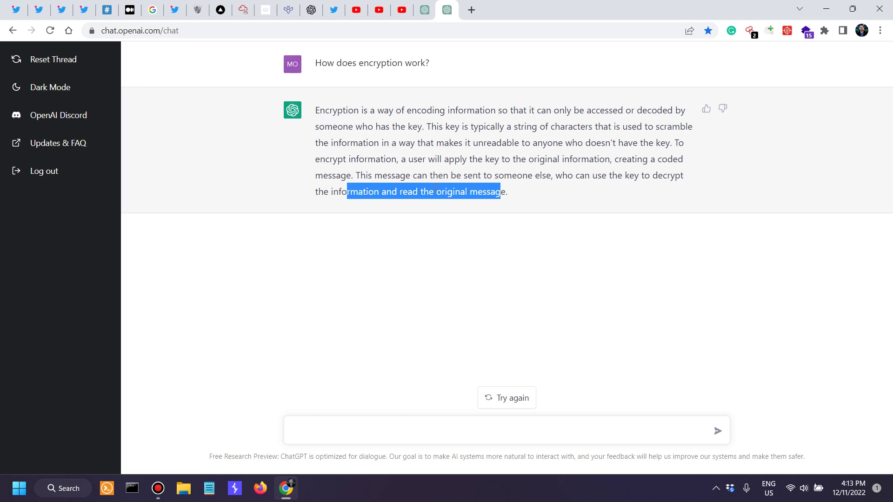
pyautogui.click(504, 204)
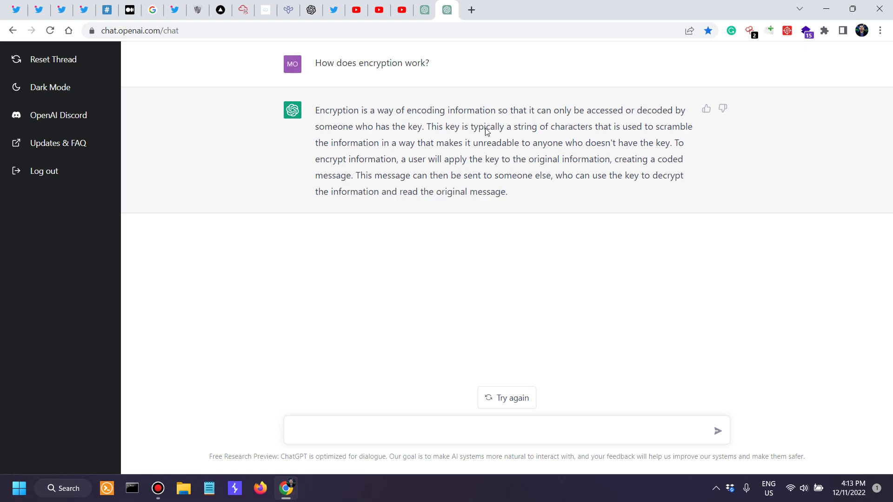
pyautogui.moveTo(360, 130); pyautogui.dragTo(681, 166)
pyautogui.click(432, 9)
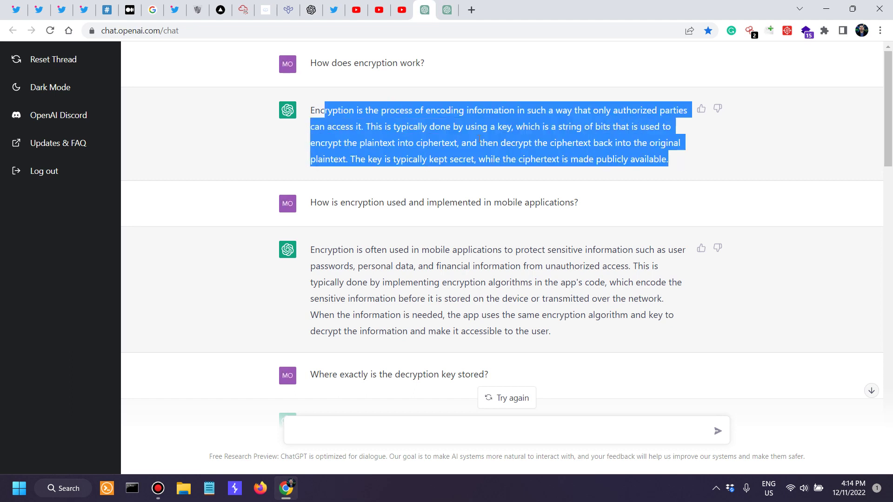
pyautogui.moveTo(339, 112); pyautogui.dragTo(664, 121)
pyautogui.click(562, 142)
pyautogui.moveTo(611, 112); pyautogui.dragTo(684, 115)
pyautogui.moveTo(354, 127); pyautogui.dragTo(633, 122)
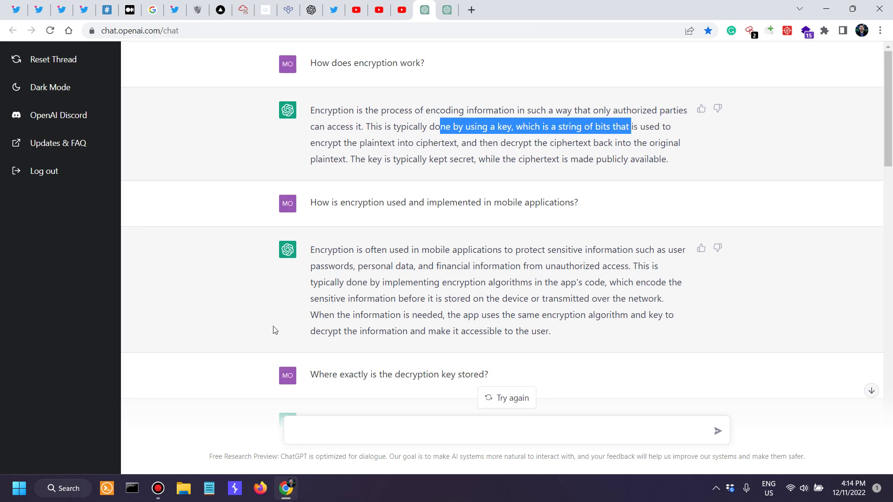
pyautogui.click(158, 489)
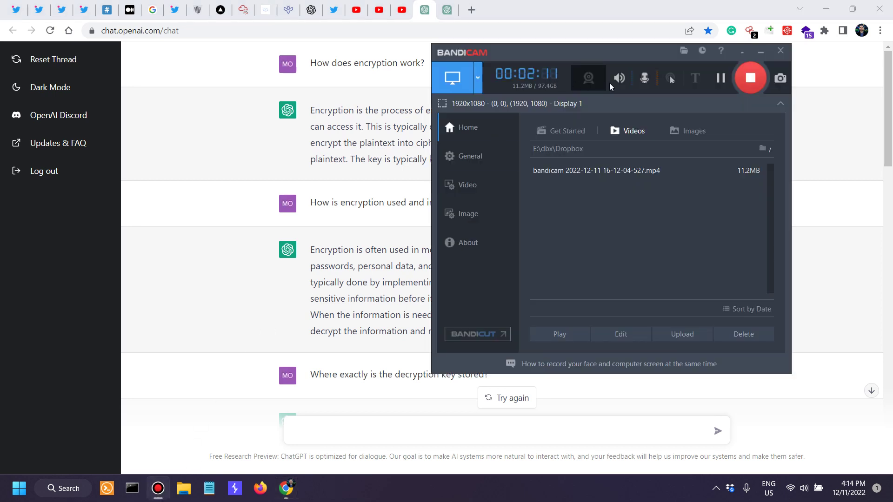
pyautogui.click(719, 79)
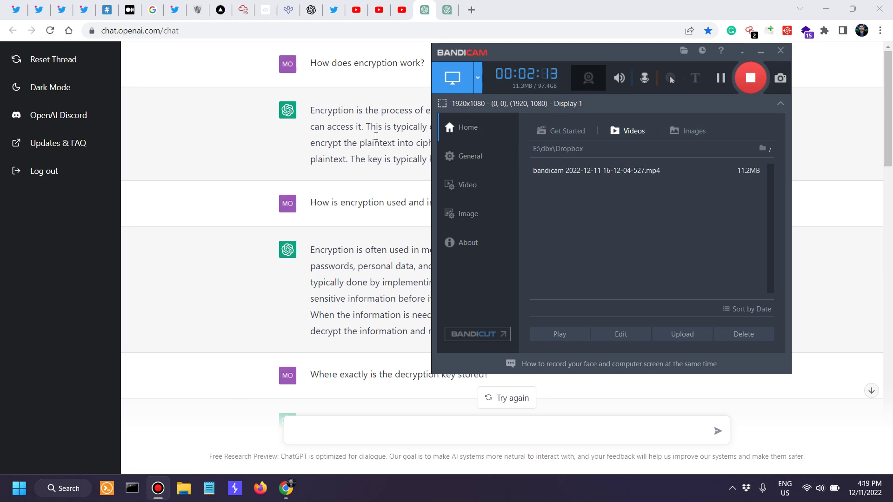
pyautogui.click(427, 112)
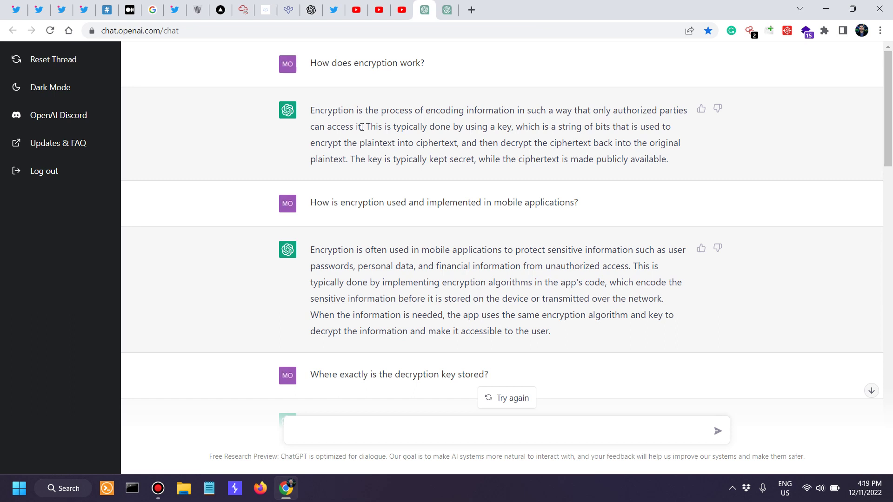
# - Reread the original answer on plaintext into ciphertext and keeping the key secret
pyautogui.moveTo(362, 127); pyautogui.dragTo(558, 126)
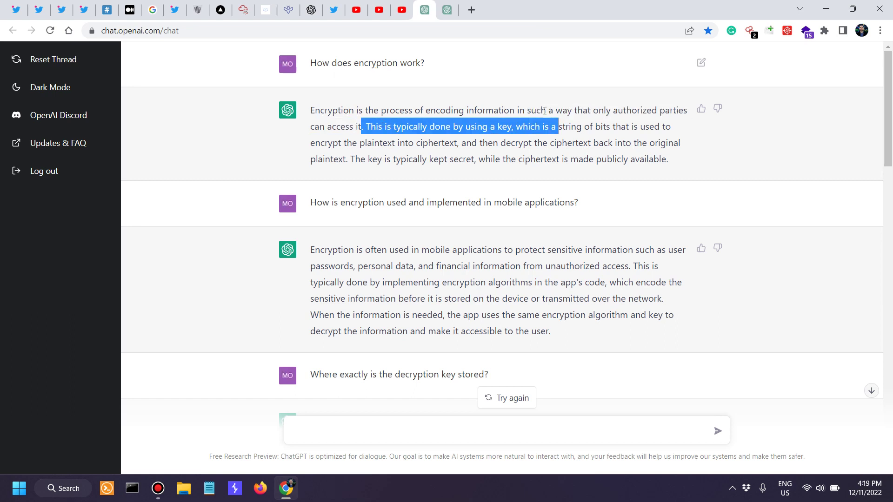
pyautogui.click(554, 133)
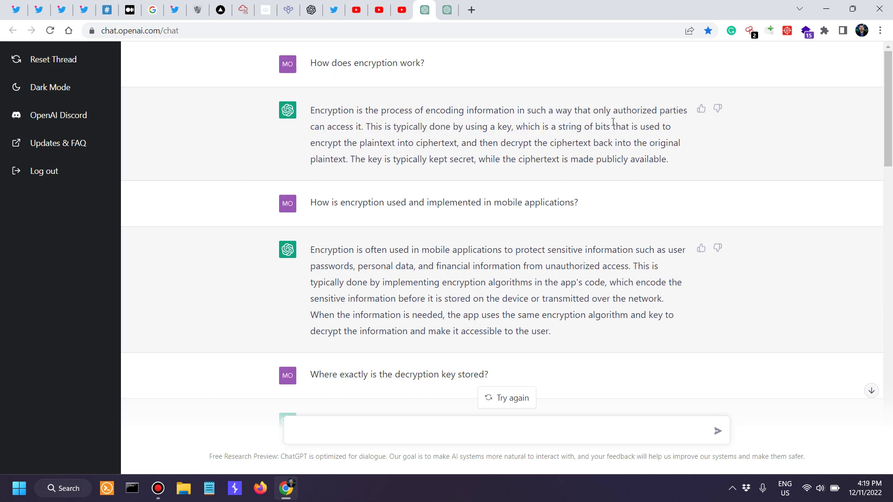
pyautogui.moveTo(360, 143); pyautogui.dragTo(477, 143)
pyautogui.click(531, 144)
pyautogui.moveTo(361, 159); pyautogui.dragTo(545, 155)
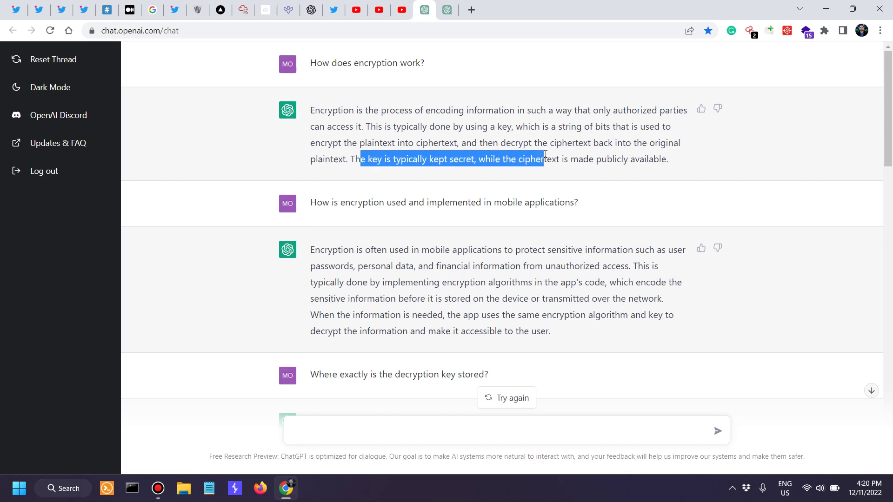
pyautogui.click(612, 155)
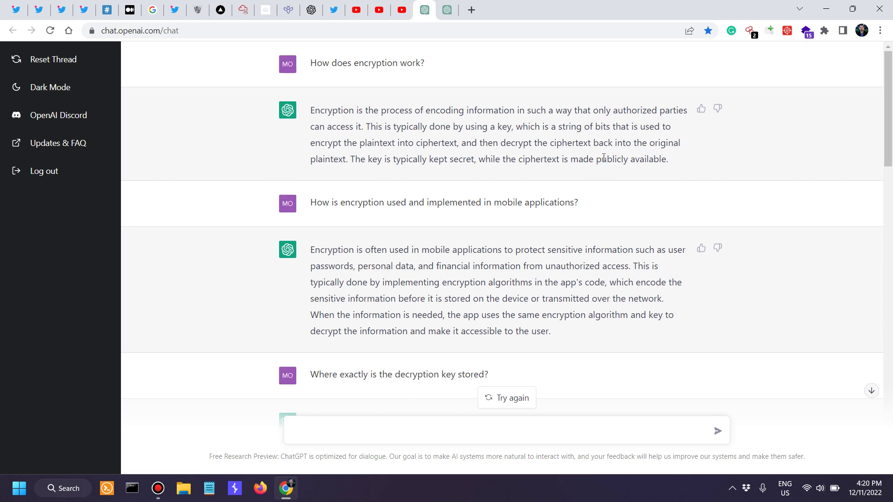
# - Copy the question about encryption in mobile applications and paste it into the second chat
pyautogui.moveTo(311, 203); pyautogui.dragTo(373, 202)
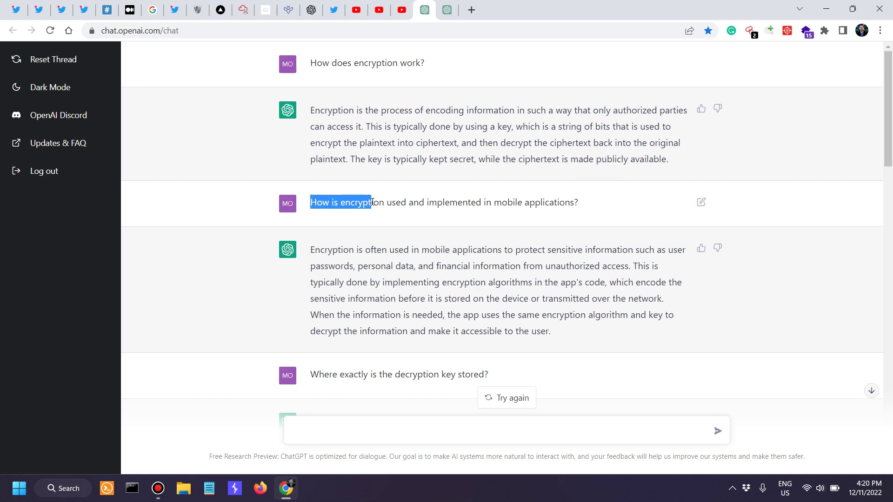
pyautogui.click(353, 208)
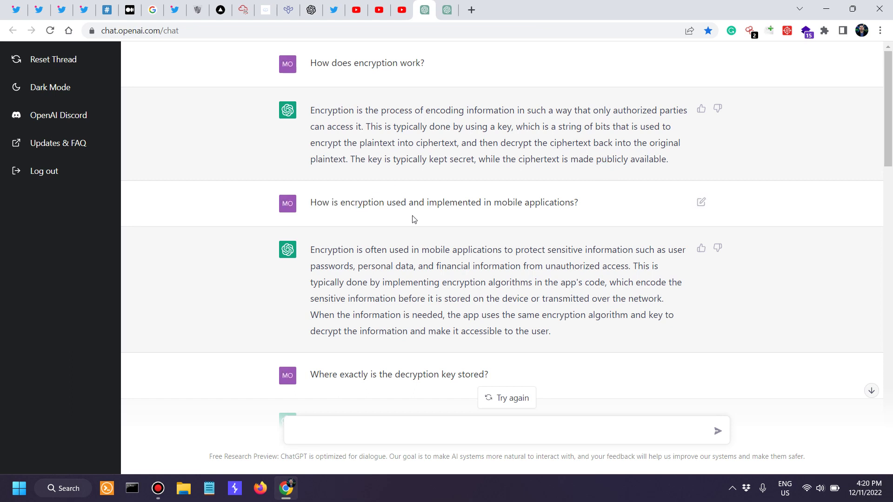
pyautogui.moveTo(591, 207); pyautogui.dragTo(344, 209)
pyautogui.hotkey('ctrl', 'c')
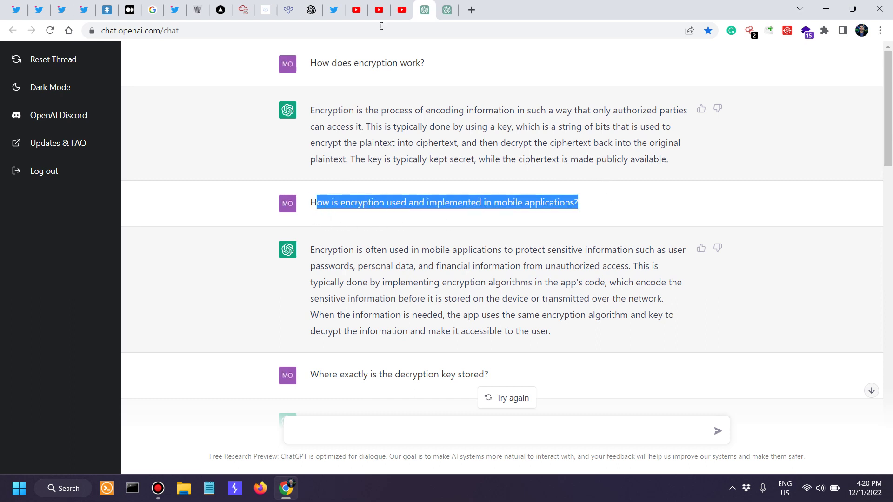
pyautogui.click(447, 10)
pyautogui.click(428, 247)
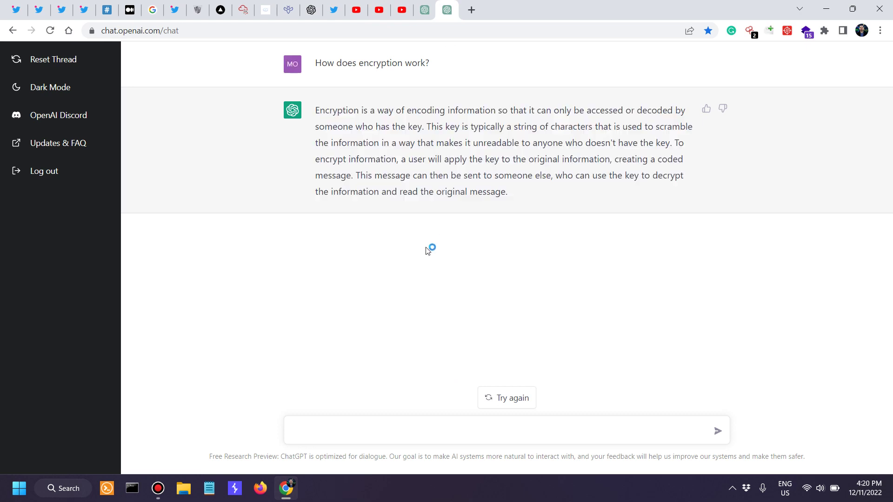
pyautogui.hotkey('ctrl', 'v')
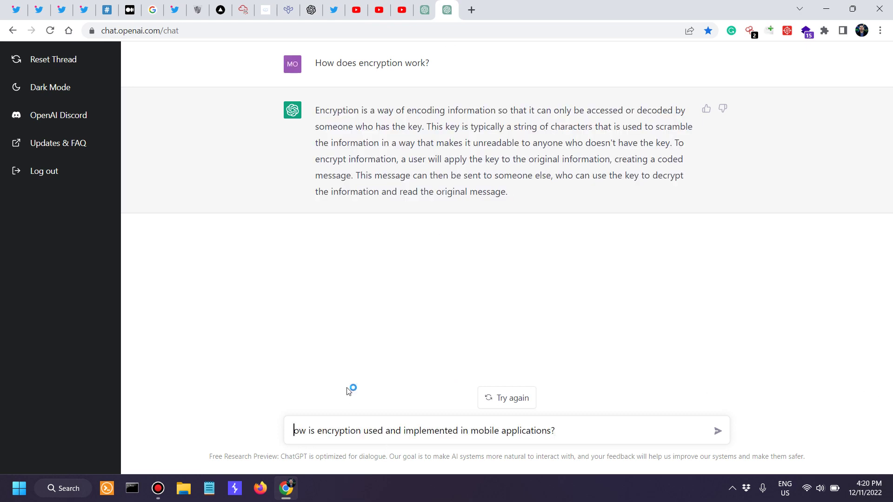
# - Capitalize and send the mobile question, then reread the original answer's passwords and personal data points
pyautogui.write('H')
pyautogui.click(719, 432)
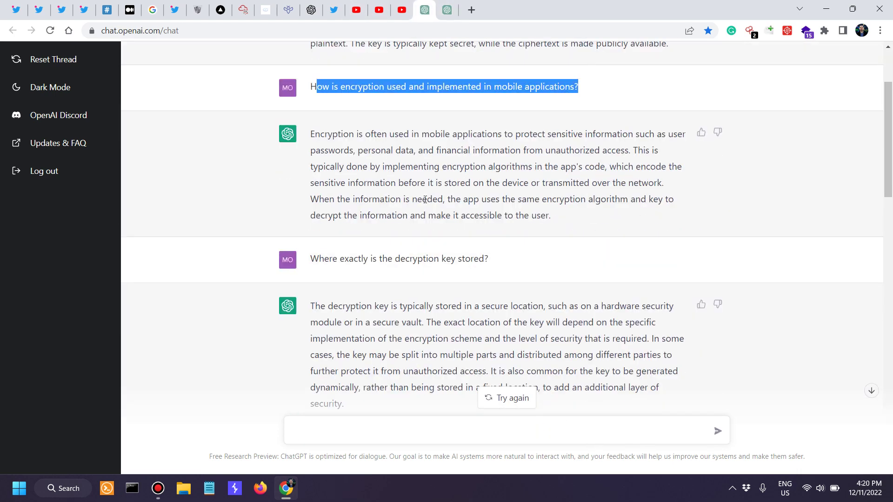
pyautogui.moveTo(457, 134); pyautogui.dragTo(656, 133)
pyautogui.moveTo(335, 150); pyautogui.dragTo(420, 150)
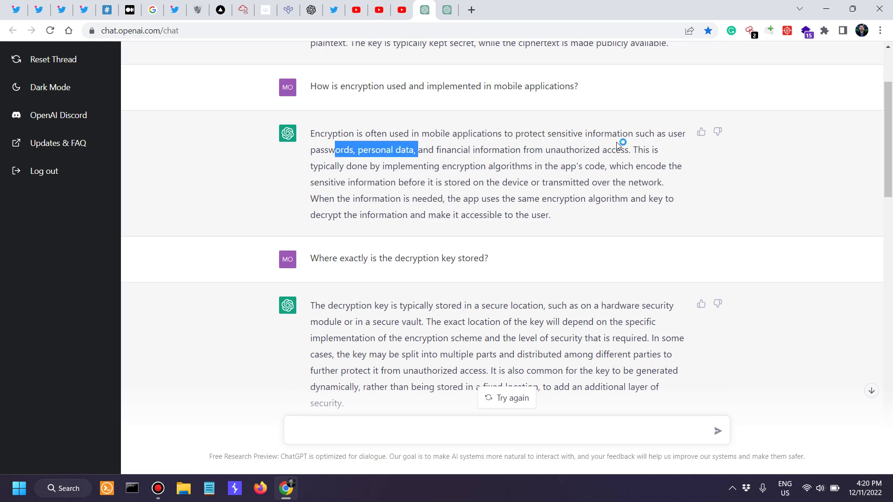
pyautogui.moveTo(401, 166); pyautogui.dragTo(525, 164)
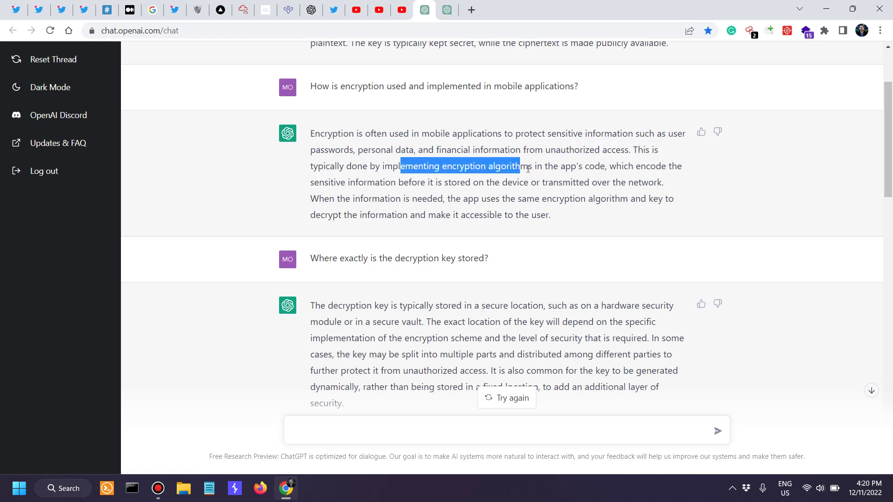
# - Review the original answer's points on app code, storage, network transmission and shared algorithms
pyautogui.click(525, 167)
pyautogui.moveTo(571, 166); pyautogui.dragTo(608, 166)
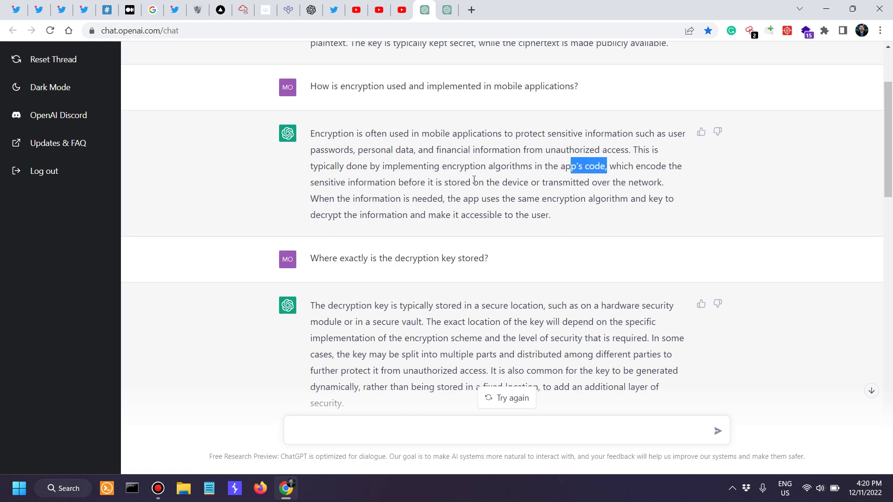
pyautogui.moveTo(460, 182); pyautogui.dragTo(682, 180)
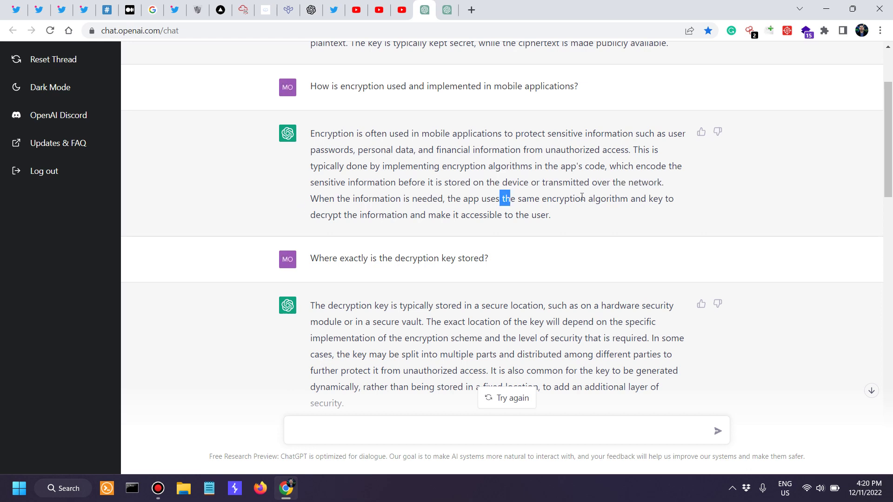
pyautogui.moveTo(600, 195); pyautogui.dragTo(601, 194)
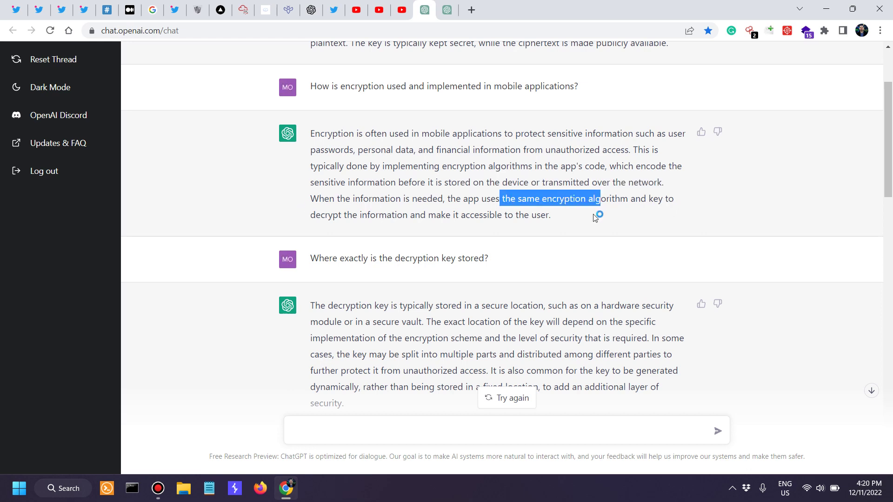
pyautogui.moveTo(360, 214); pyautogui.dragTo(568, 222)
pyautogui.click(447, 9)
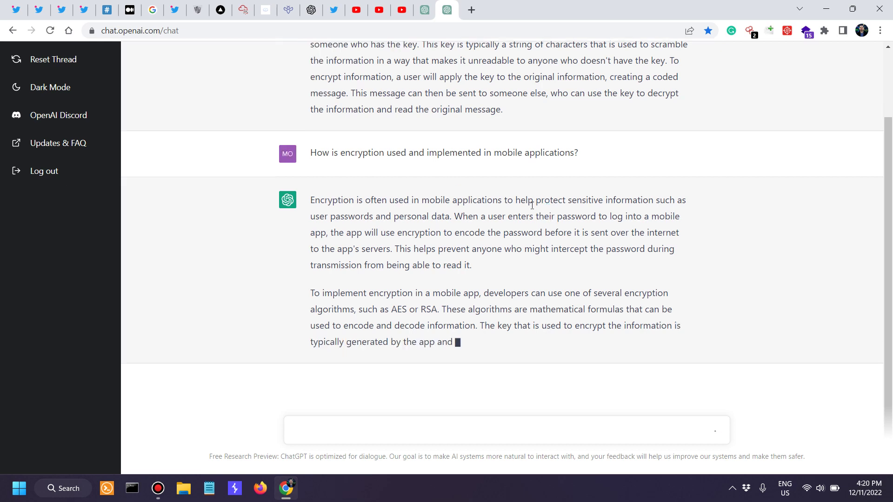
pyautogui.moveTo(361, 217); pyautogui.dragTo(416, 217)
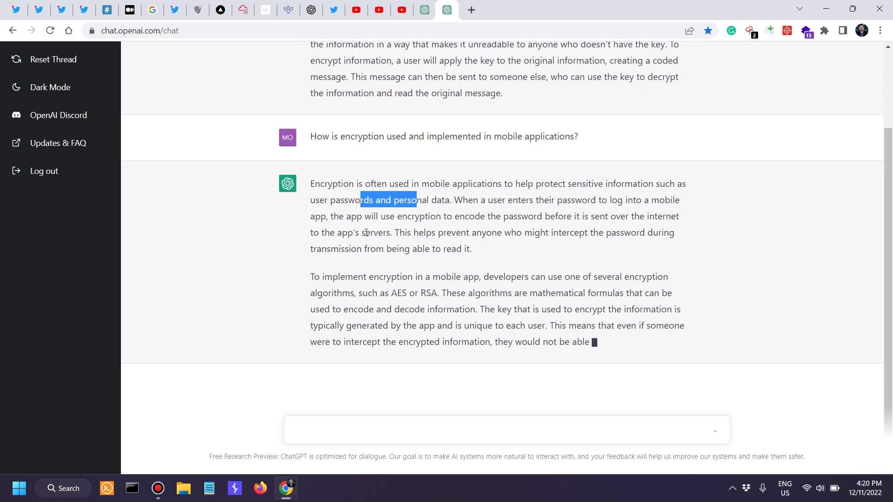
pyautogui.moveTo(362, 216); pyautogui.dragTo(607, 200)
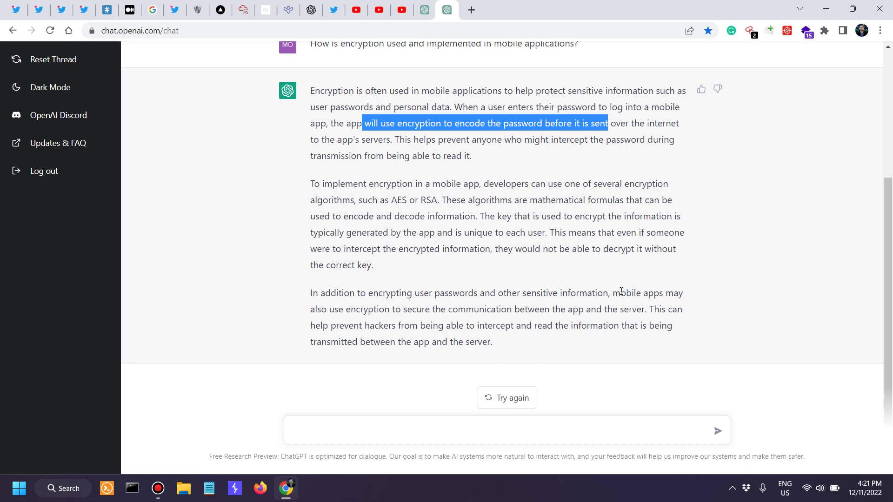
pyautogui.moveTo(498, 232); pyautogui.dragTo(562, 233)
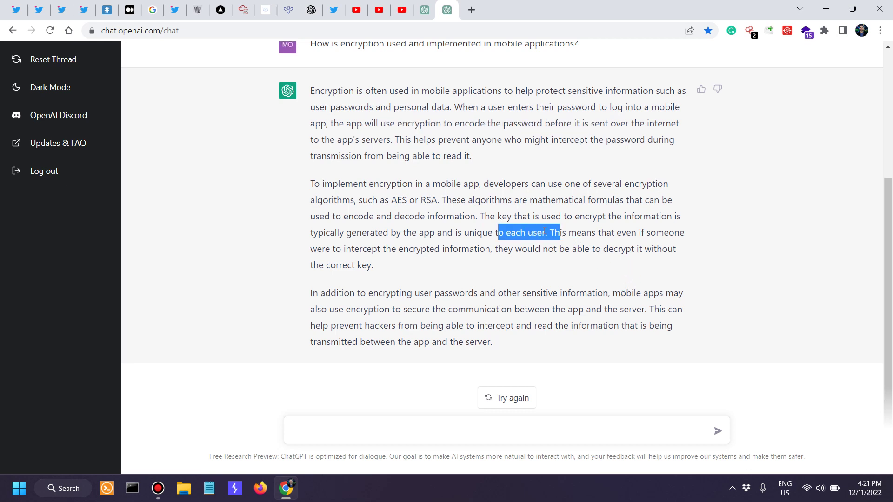
pyautogui.click(542, 232)
pyautogui.doubleClick(544, 232)
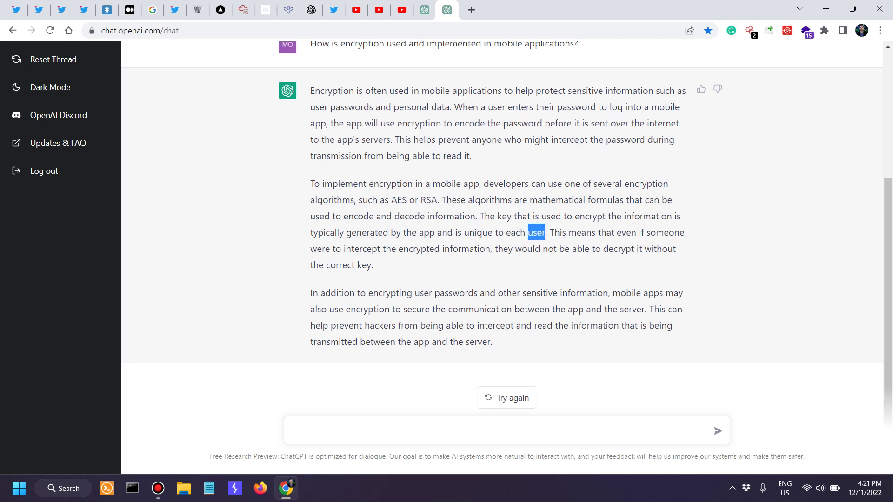
pyautogui.moveTo(566, 233); pyautogui.dragTo(674, 233)
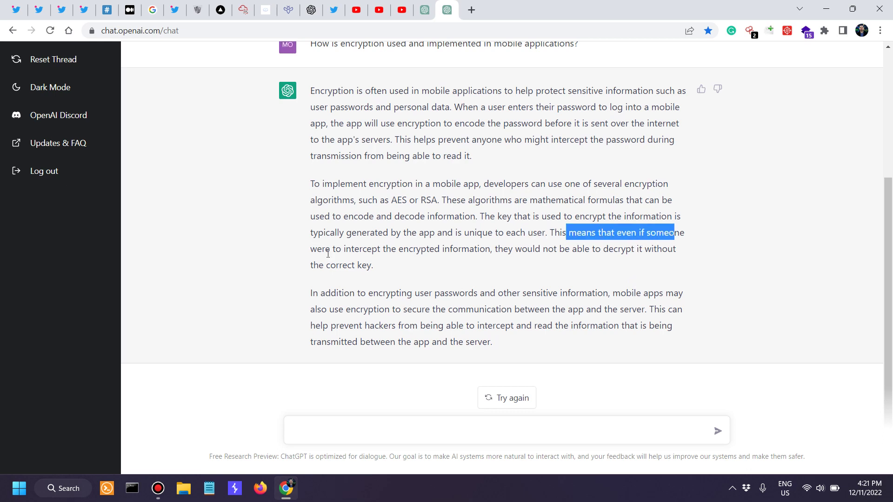
pyautogui.moveTo(436, 250); pyautogui.dragTo(533, 249)
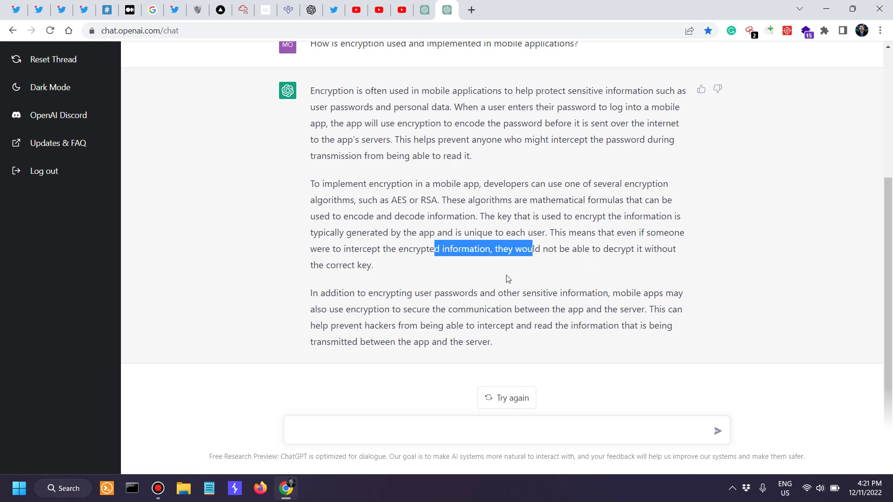
# - Copy the original thread's question 'Where exactly is the decryption key stored?'
pyautogui.click(425, 10)
pyautogui.moveTo(417, 183); pyautogui.dragTo(529, 213)
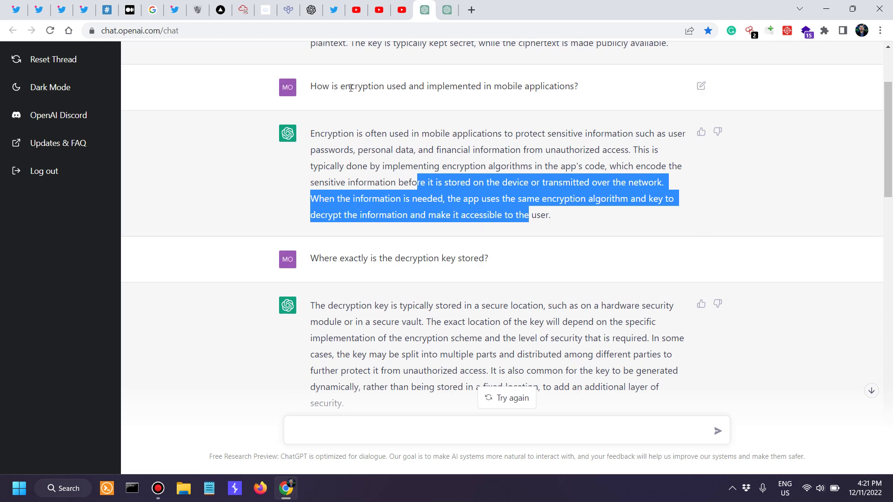
pyautogui.click(463, 153)
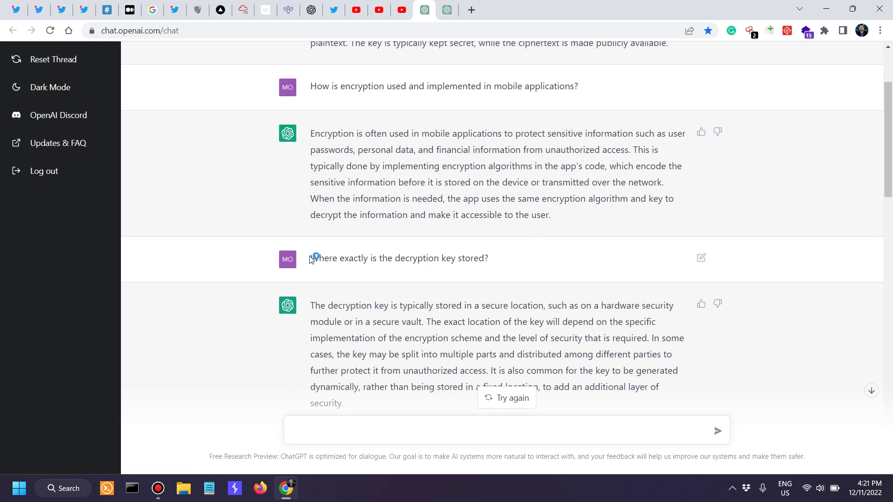
pyautogui.moveTo(318, 259); pyautogui.dragTo(426, 258)
pyautogui.tripleClick(510, 244)
pyautogui.click(307, 262)
pyautogui.moveTo(311, 258); pyautogui.dragTo(530, 257)
pyautogui.hotkey('ctrl', 'c')
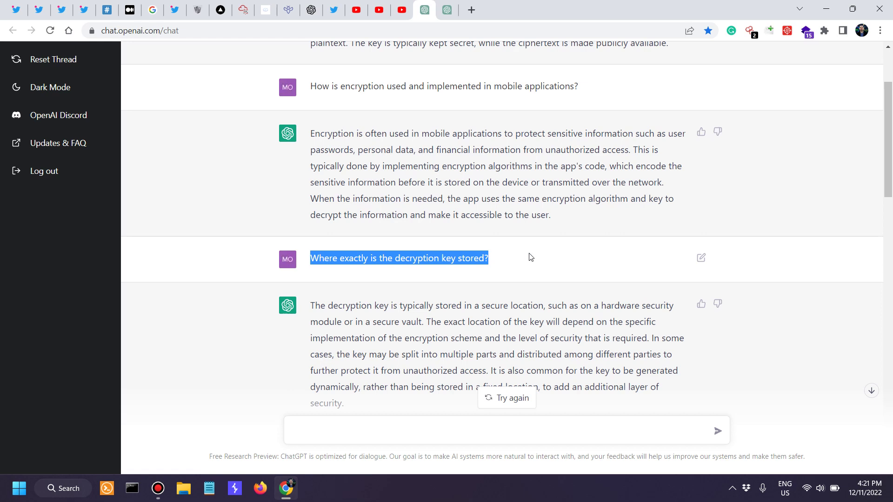
# - Paste the decryption key question into the second chat and send it
pyautogui.click(451, 14)
pyautogui.click(428, 425)
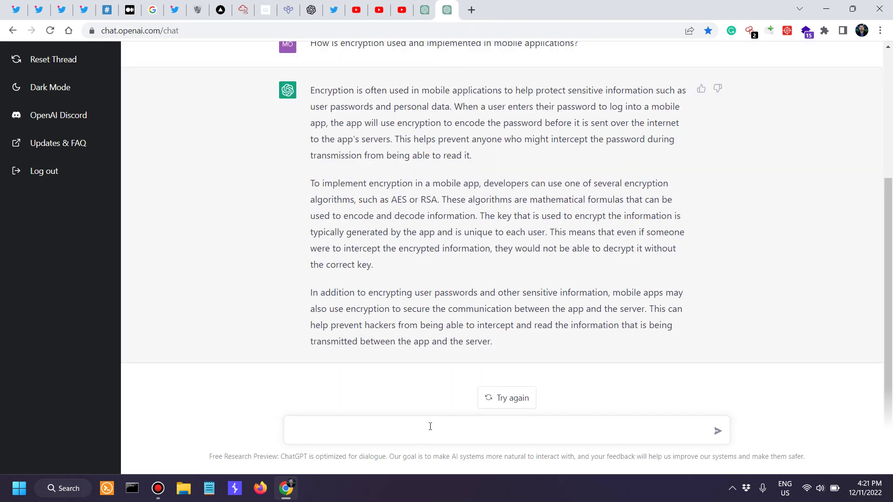
pyautogui.hotkey('ctrl', 'v')
pyautogui.press('Return')
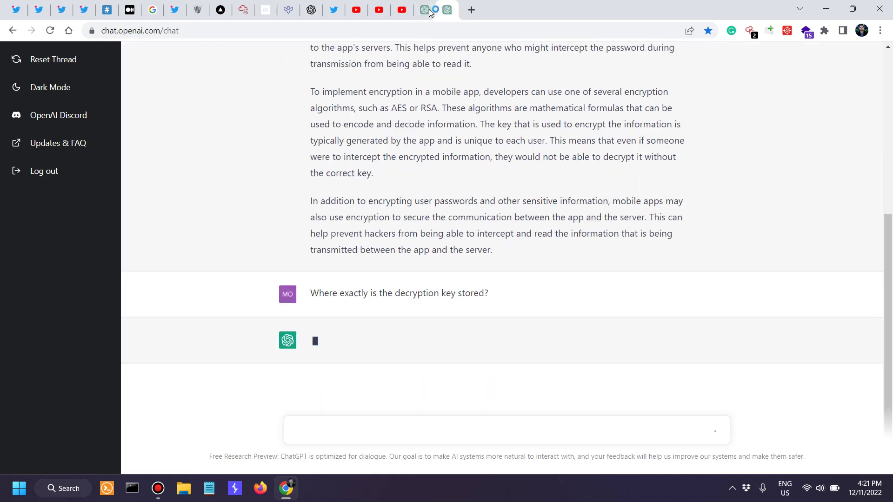
# - Reread the original key storage answer, noting the secure vault phrase
pyautogui.click(427, 10)
pyautogui.scroll(-4, 416, 288)
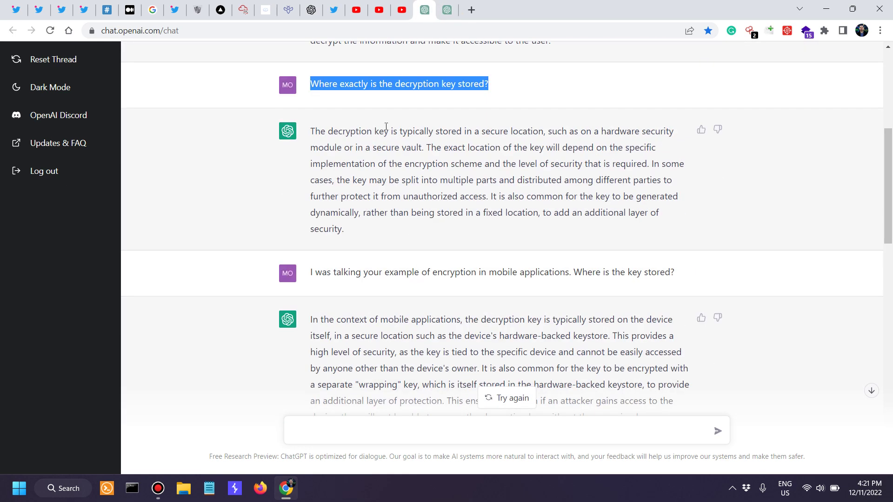
pyautogui.moveTo(384, 131); pyautogui.dragTo(668, 131)
pyautogui.moveTo(352, 140); pyautogui.dragTo(424, 144)
pyautogui.click(437, 144)
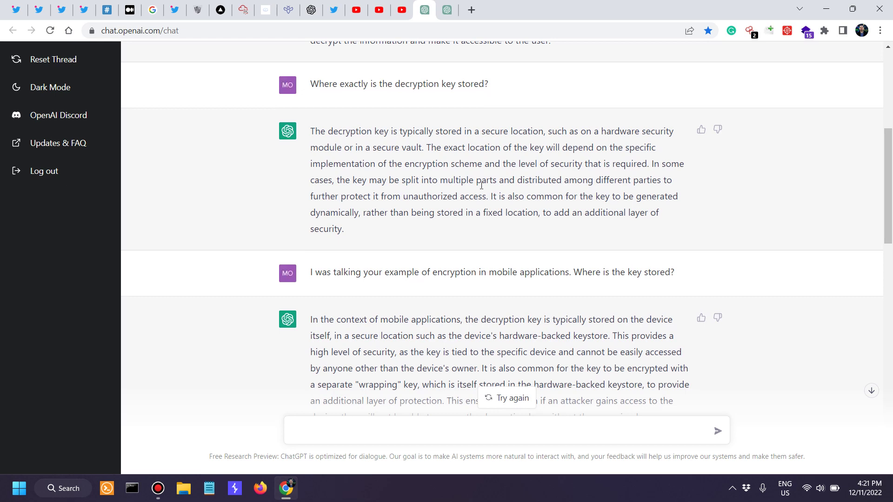
pyautogui.scroll(3, 481, 185)
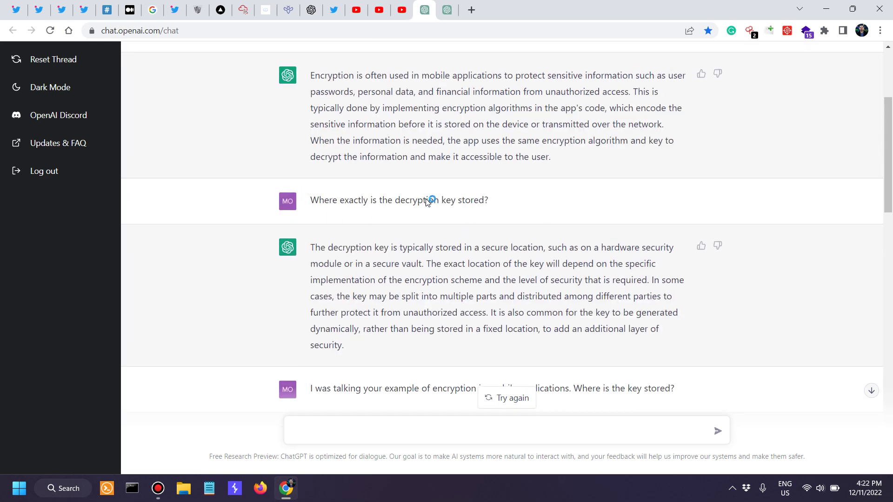
pyautogui.scroll(3, 431, 143)
pyautogui.scroll(-6, 521, 175)
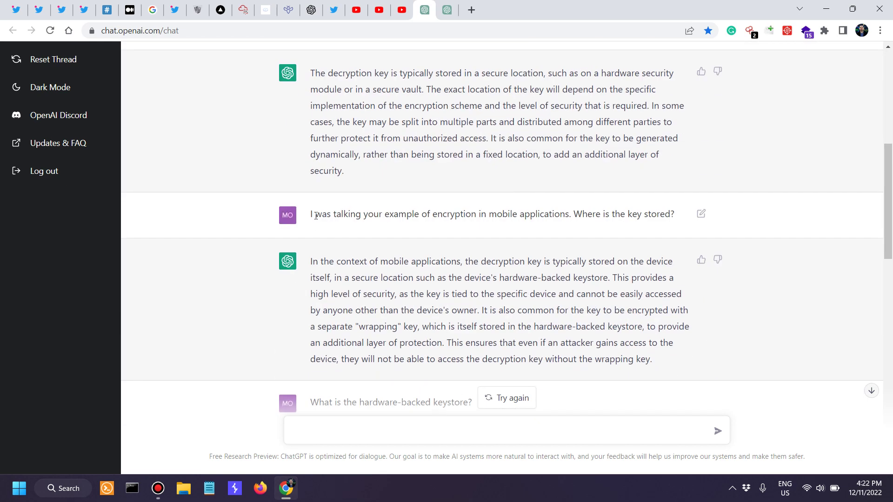
# - Reread the mobile applications follow-up question and the opening of its answer
pyautogui.moveTo(316, 216); pyautogui.dragTo(471, 212)
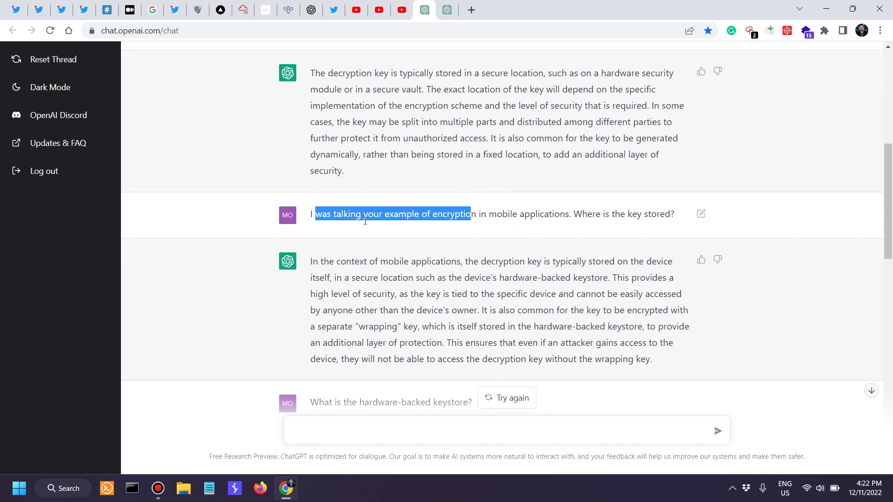
pyautogui.click(346, 214)
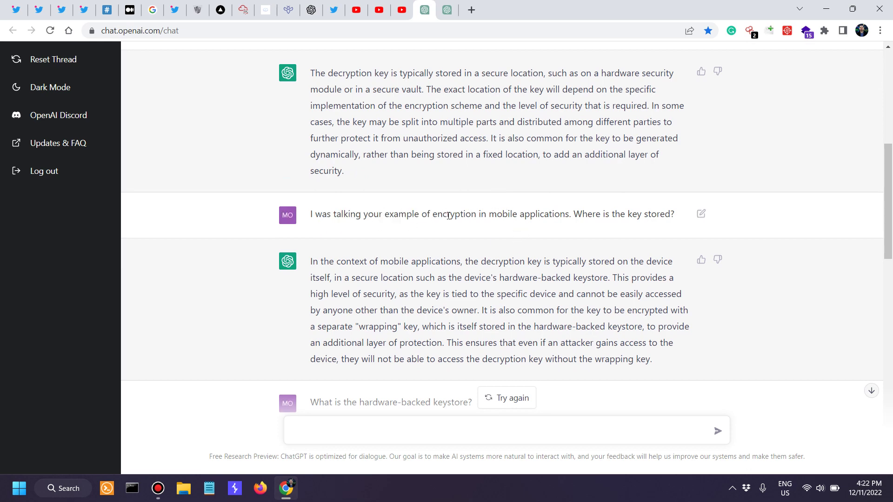
pyautogui.moveTo(447, 215); pyautogui.dragTo(670, 212)
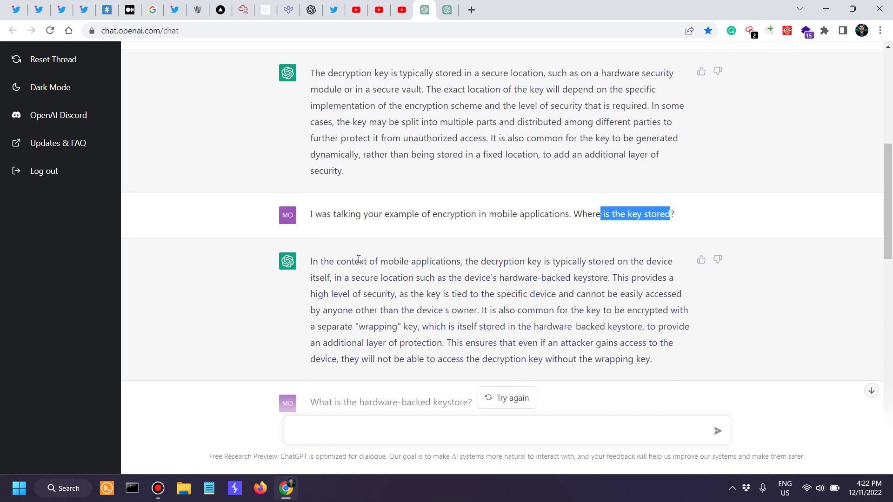
pyautogui.moveTo(347, 260); pyautogui.dragTo(538, 261)
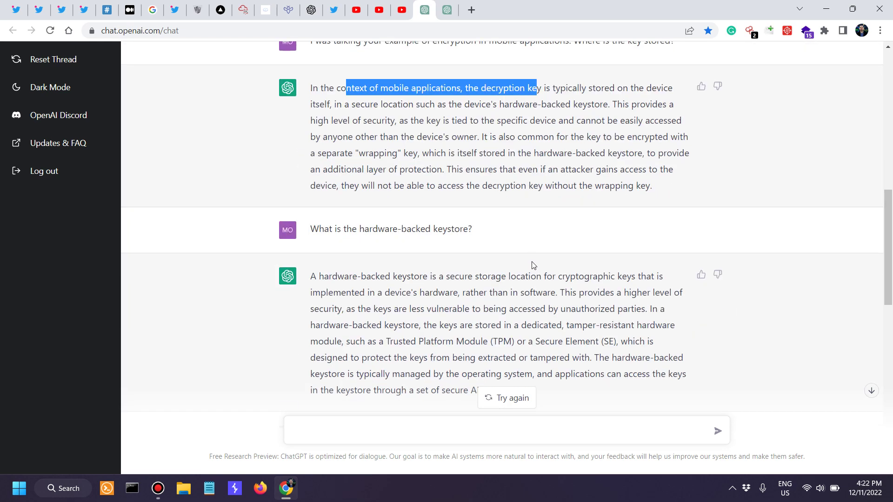
pyautogui.scroll(2, 385, 238)
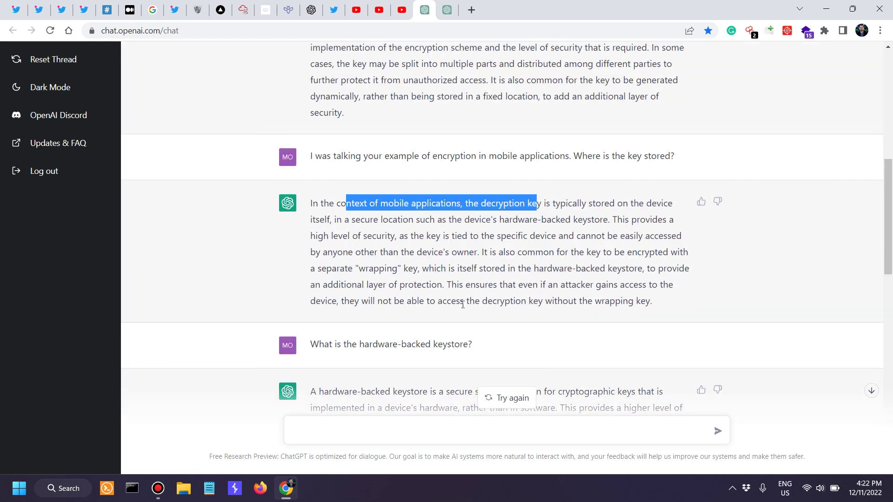
# - Read the new chat's key-storage answer, noting key compromise and that the key itself is encrypted
pyautogui.click(447, 9)
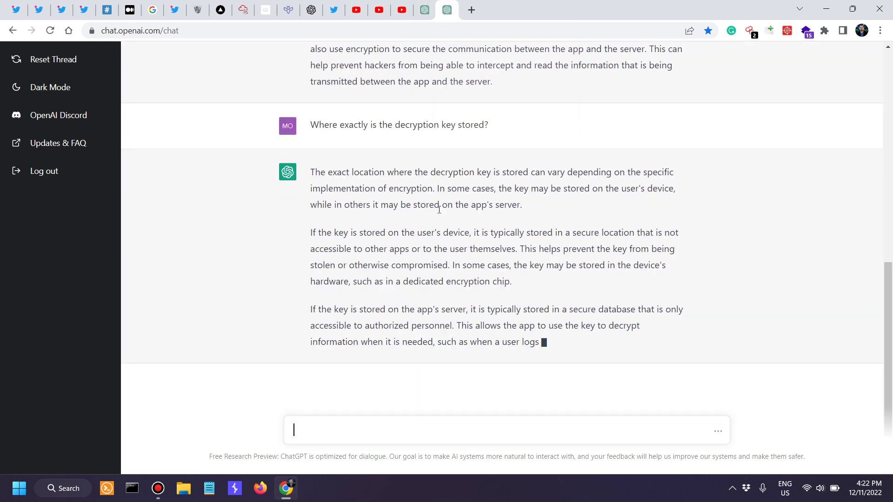
pyautogui.moveTo(358, 182); pyautogui.dragTo(462, 163)
pyautogui.click(463, 163)
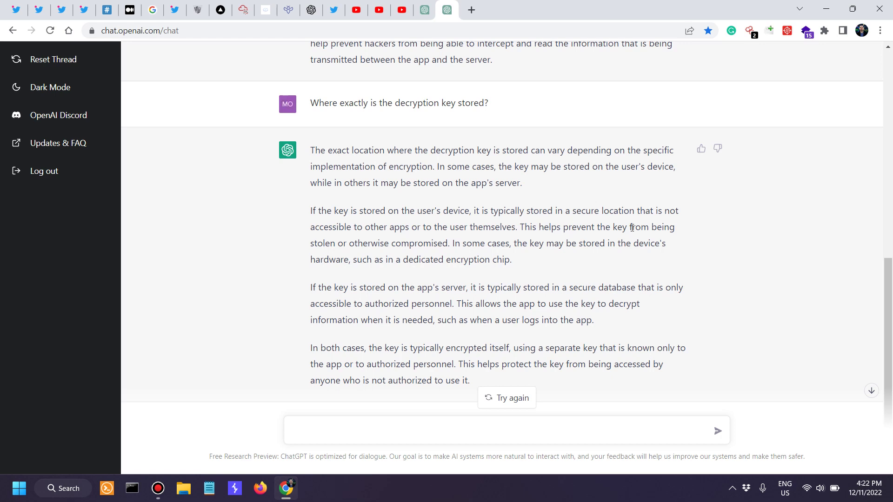
pyautogui.moveTo(330, 243); pyautogui.dragTo(455, 243)
pyautogui.moveTo(350, 284); pyautogui.dragTo(481, 287)
pyautogui.scroll(-1, 494, 294)
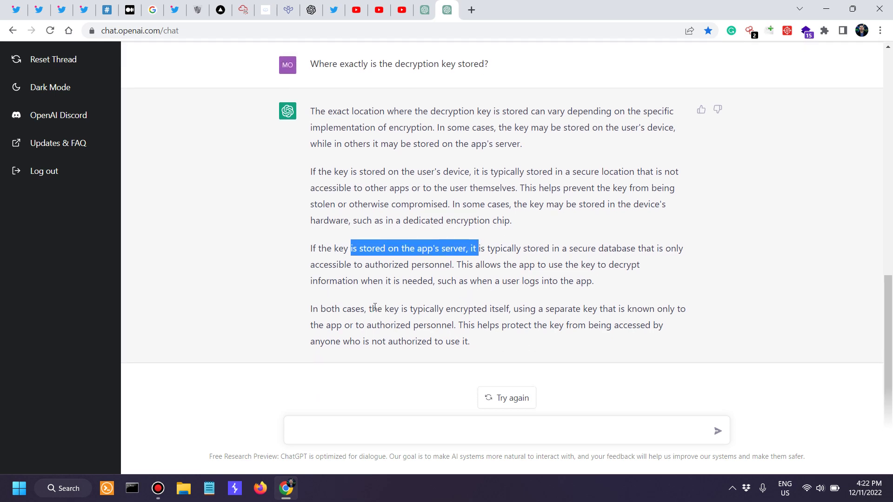
pyautogui.moveTo(373, 309); pyautogui.dragTo(483, 307)
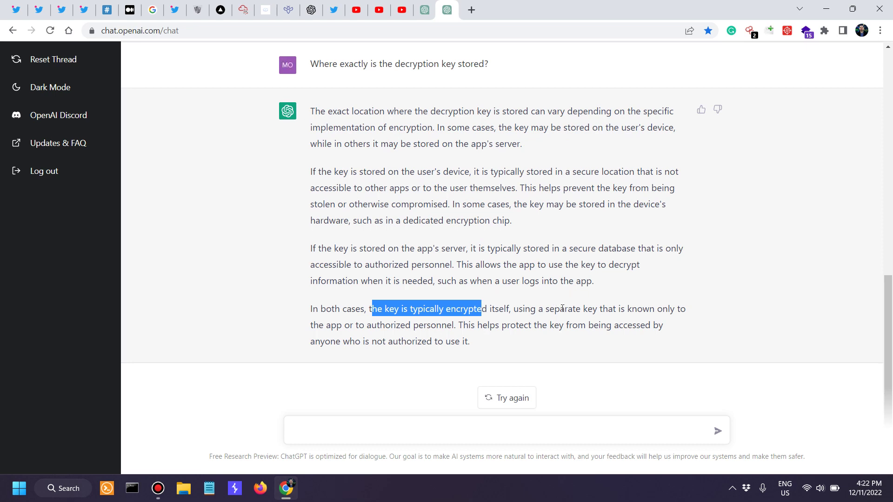
pyautogui.click(424, 10)
# - Find 'hardware-backed keystore' in the original answer, then return to the new chat's device-or-server answer
pyautogui.scroll(-2, 443, 201)
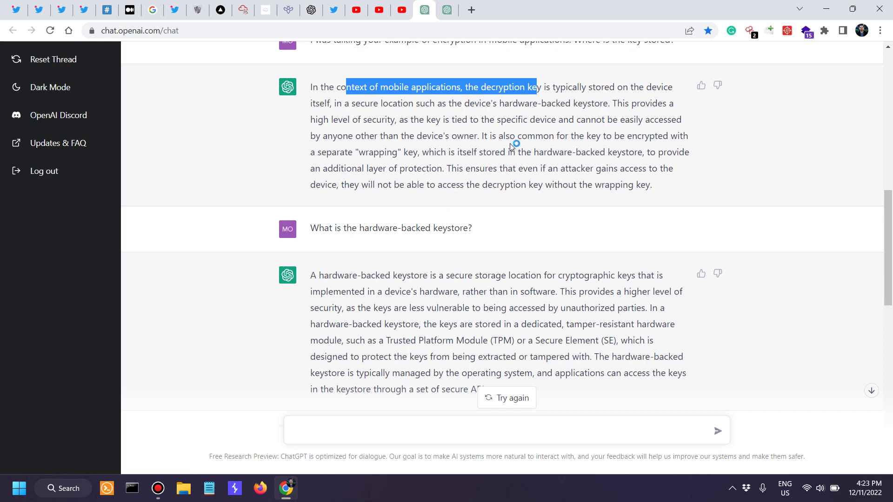
pyautogui.scroll(1, 465, 154)
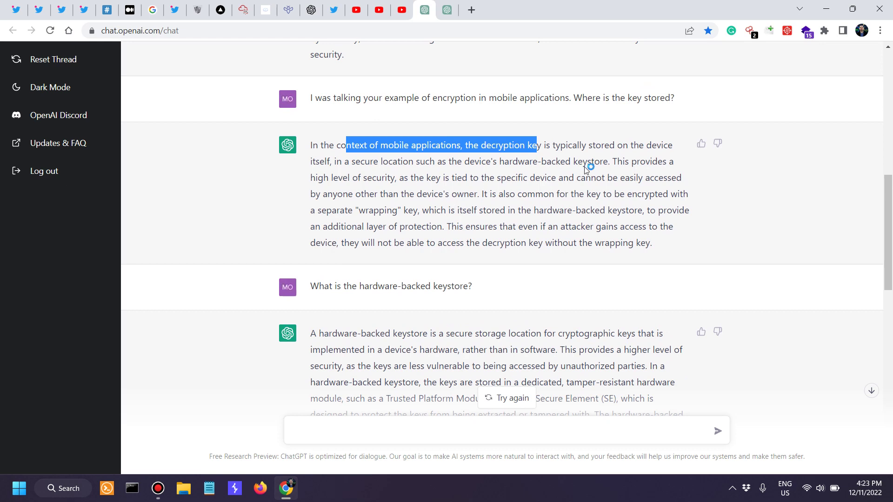
pyautogui.moveTo(502, 160); pyautogui.dragTo(610, 162)
pyautogui.click(422, 227)
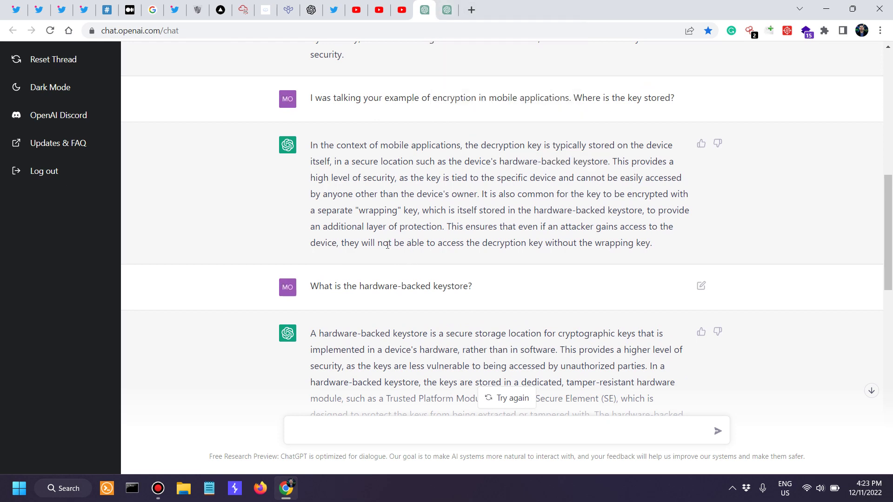
pyautogui.click(442, 14)
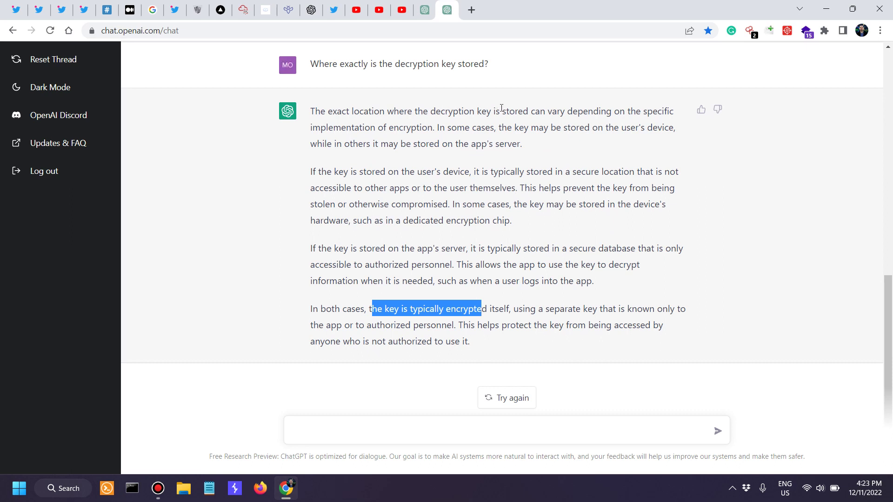
# - Highlight the on-device key note, then draft 'Let's say the key is stored on the user's device. Where will it exactly be stored?'
pyautogui.click(472, 111)
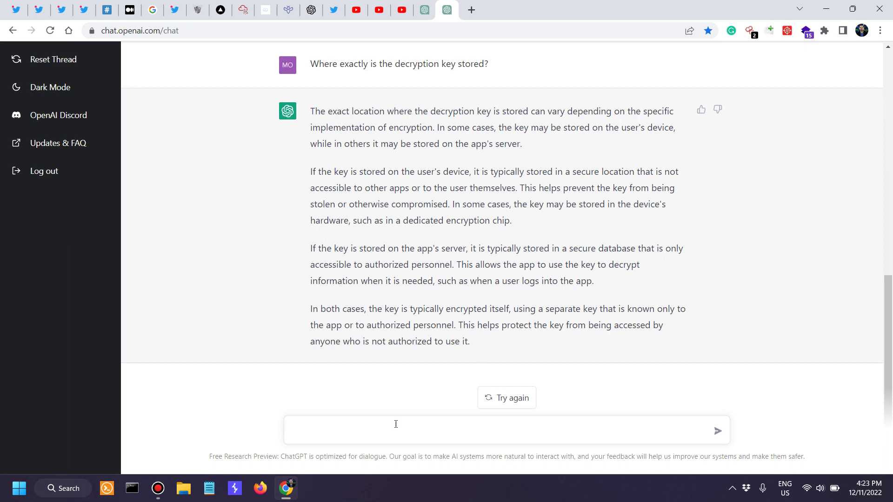
pyautogui.moveTo(519, 130); pyautogui.dragTo(647, 130)
pyautogui.click(402, 437)
pyautogui.write("Let's say the key is stored on the us")
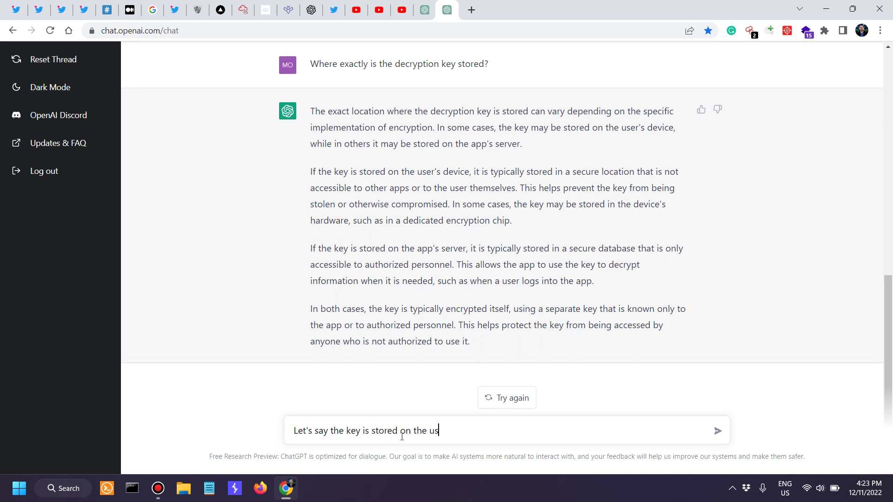
pyautogui.write('er')
pyautogui.press('BackSpace')
pyautogui.write(';s')
pyautogui.write(' device')
pyautogui.write('. Where wi')
pyautogui.write('ll it exact')
pyautogui.write('ly be stored?')
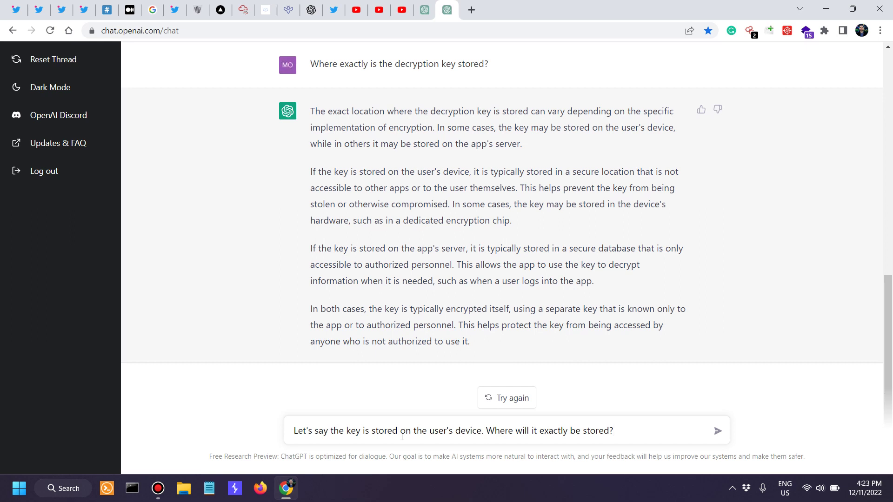
# - Send the device-storage question and glance between the original thread and the new chat's generating reply
pyautogui.click(718, 431)
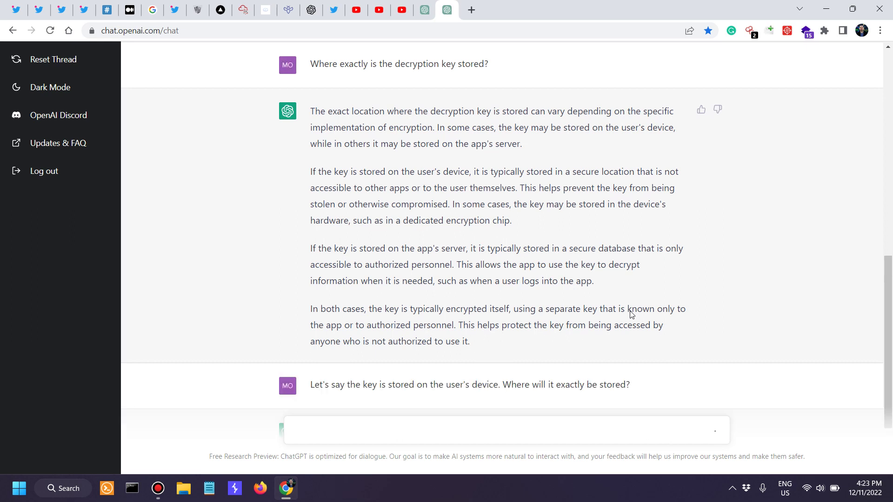
pyautogui.click(424, 10)
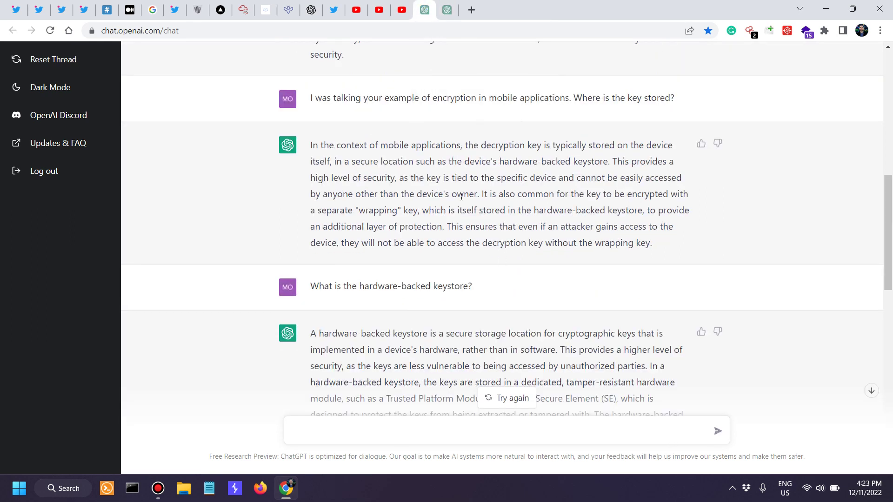
pyautogui.moveTo(401, 287); pyautogui.dragTo(438, 287)
pyautogui.scroll(-5, 465, 209)
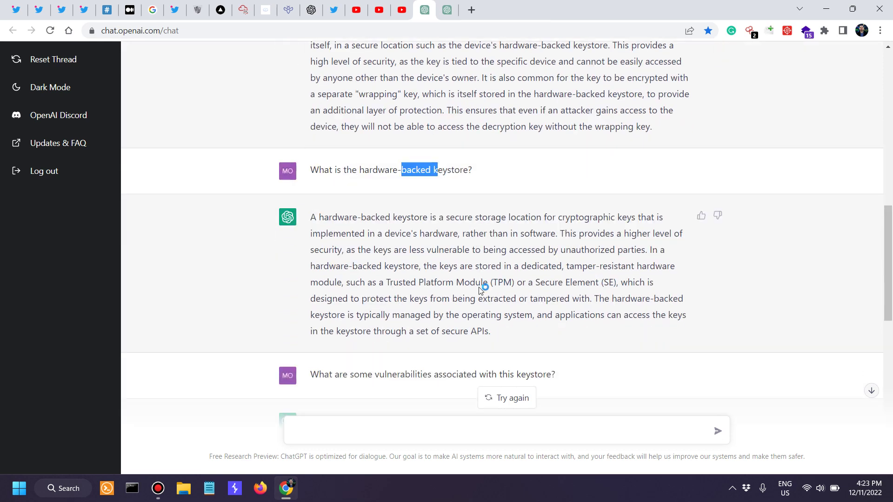
pyautogui.click(447, 10)
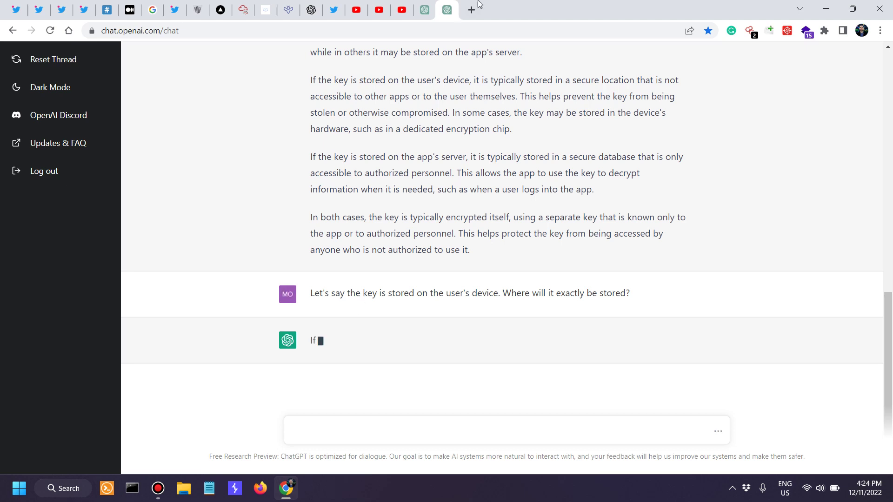
pyautogui.click(428, 10)
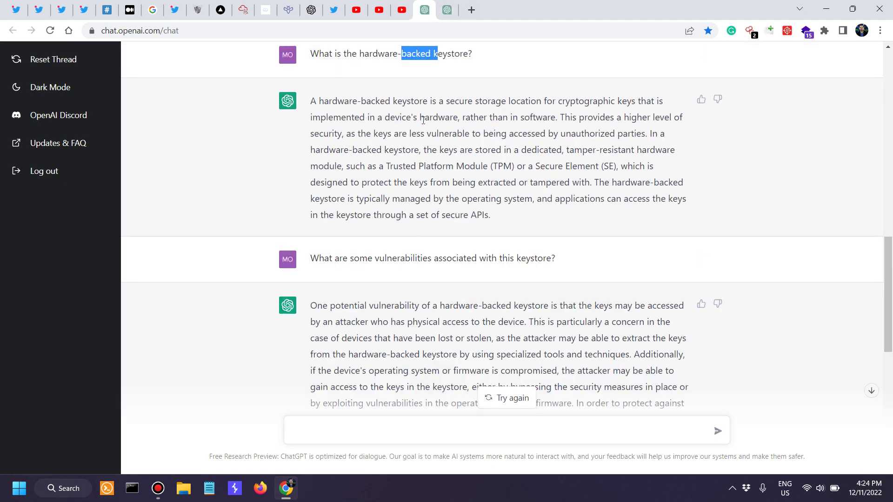
# - In the original thread, highlight the keystore secure-storage definition, hardware-not-software phrase and tamper-resistant module explanation
pyautogui.moveTo(460, 101); pyautogui.dragTo(632, 103)
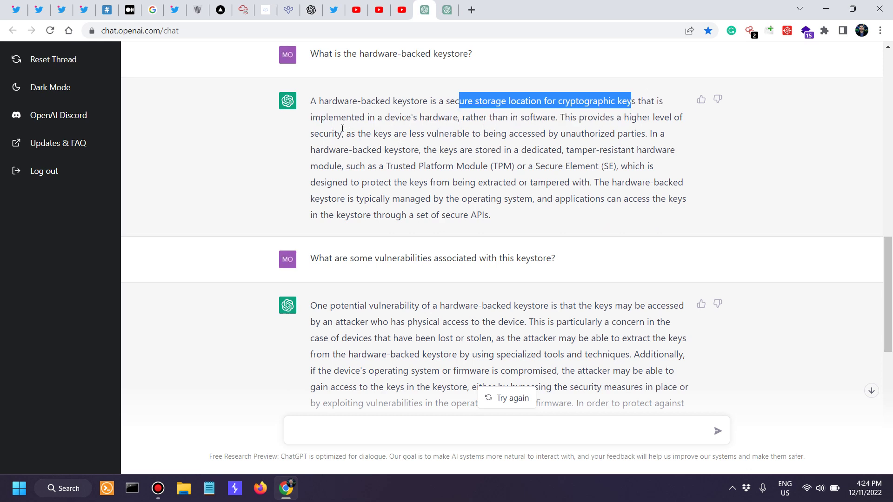
pyautogui.moveTo(334, 117); pyautogui.dragTo(577, 119)
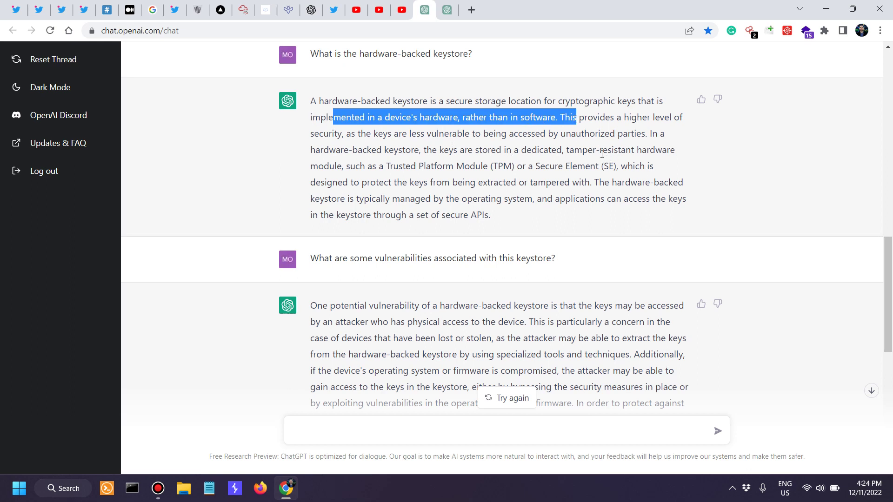
pyautogui.moveTo(382, 150); pyautogui.dragTo(455, 198)
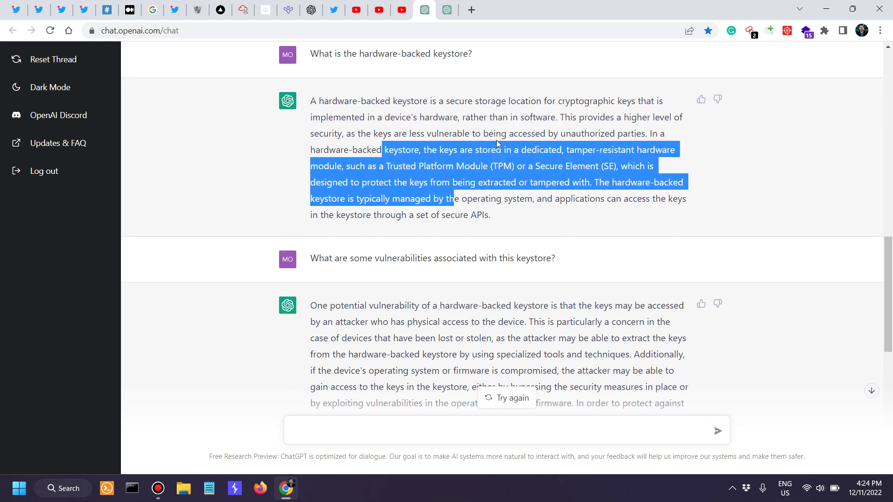
pyautogui.scroll(-1, 544, 251)
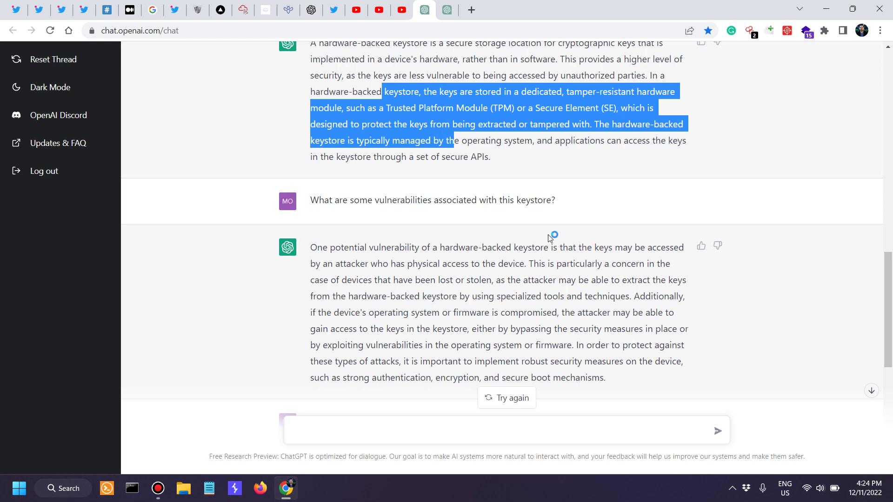
pyautogui.scroll(2, 519, 144)
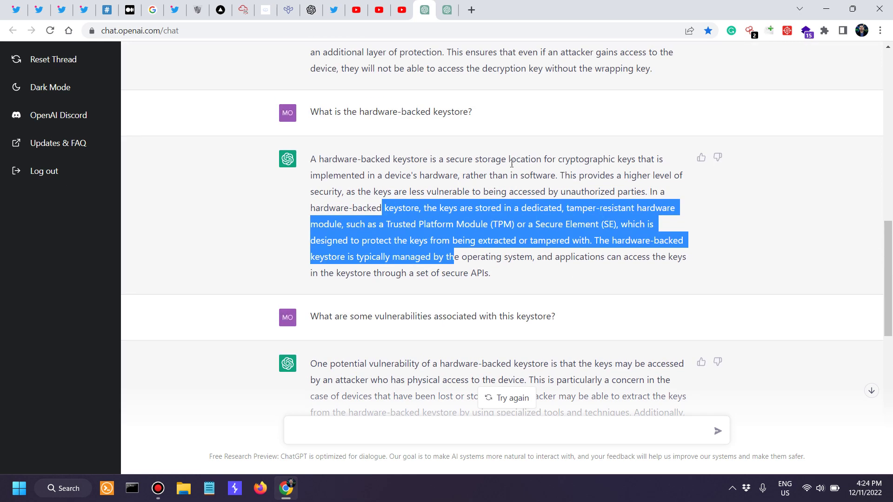
# - In the second chat, highlight that keys are hidden from other apps and the Android hardware-backed keystore passage
pyautogui.click(445, 11)
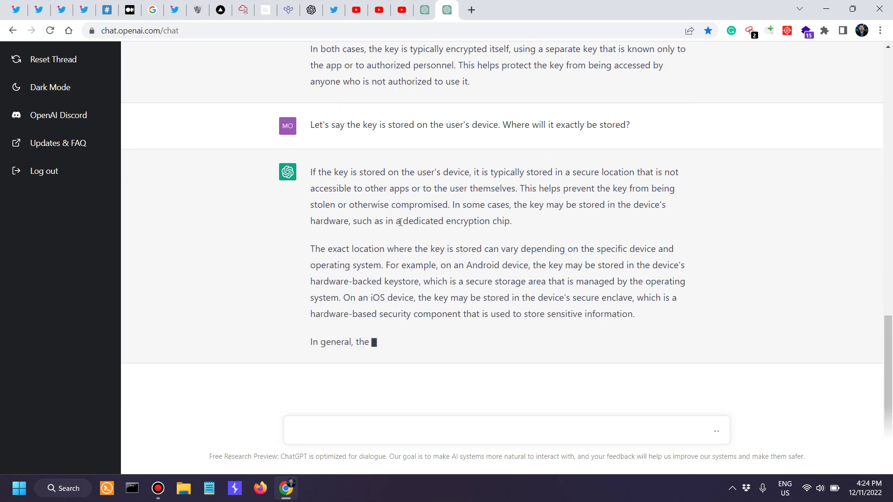
pyautogui.moveTo(338, 172); pyautogui.dragTo(658, 173)
pyautogui.moveTo(359, 190); pyautogui.dragTo(512, 172)
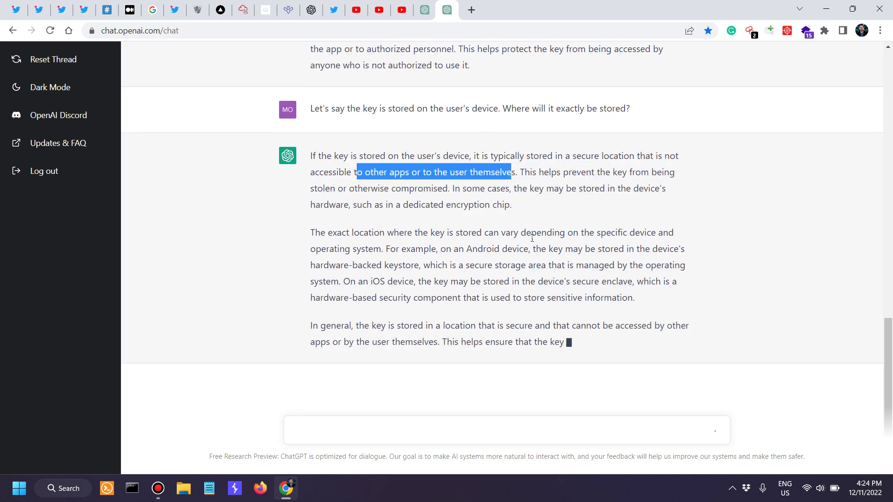
pyautogui.moveTo(405, 249); pyautogui.dragTo(417, 264)
pyautogui.click(584, 234)
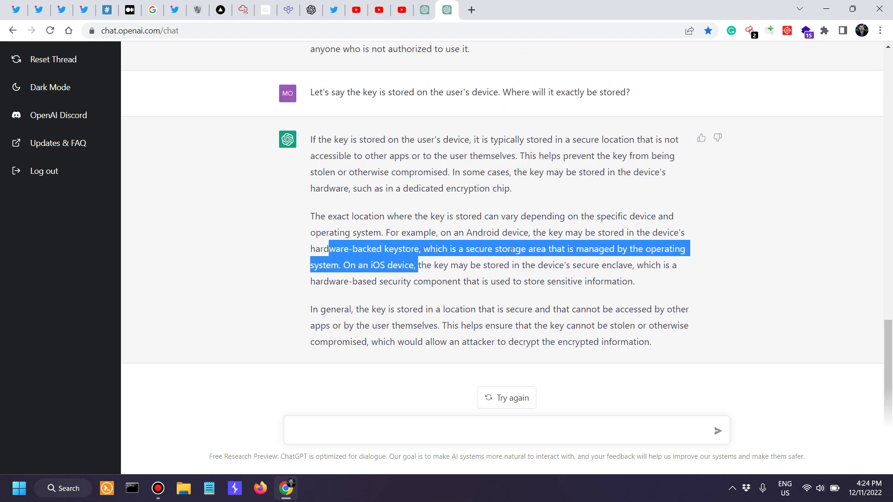
# - Return to the original thread and select the vulnerabilities question to copy
pyautogui.click(424, 10)
pyautogui.scroll(-4, 583, 303)
pyautogui.moveTo(324, 142)
pyautogui.mouseDown()
pyautogui.moveTo(520, 142)
pyautogui.moveTo(313, 152)
pyautogui.moveTo(332, 151)
pyautogui.mouseUp()
pyautogui.hotkey('ctrl', 'c')
# - Paste the copied vulnerabilities question into the second chat and send it
pyautogui.click(447, 11)
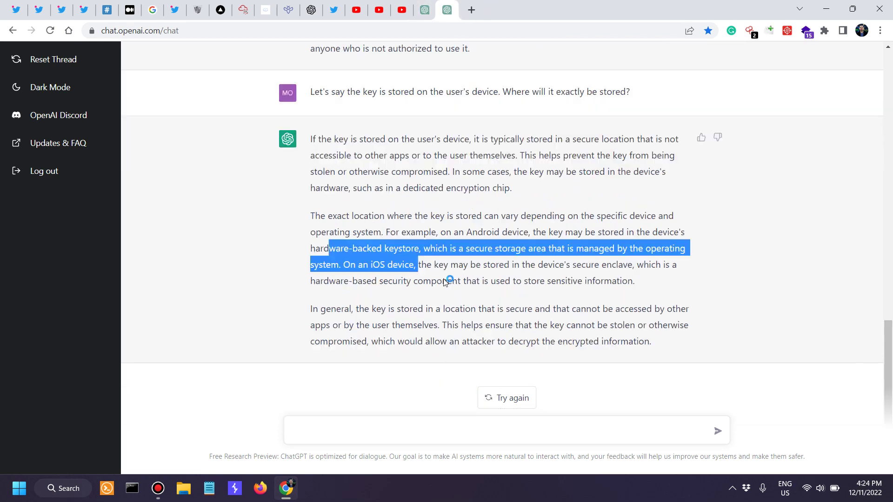
pyautogui.click(409, 428)
pyautogui.hotkey('ctrl', 'v')
pyautogui.press('Return')
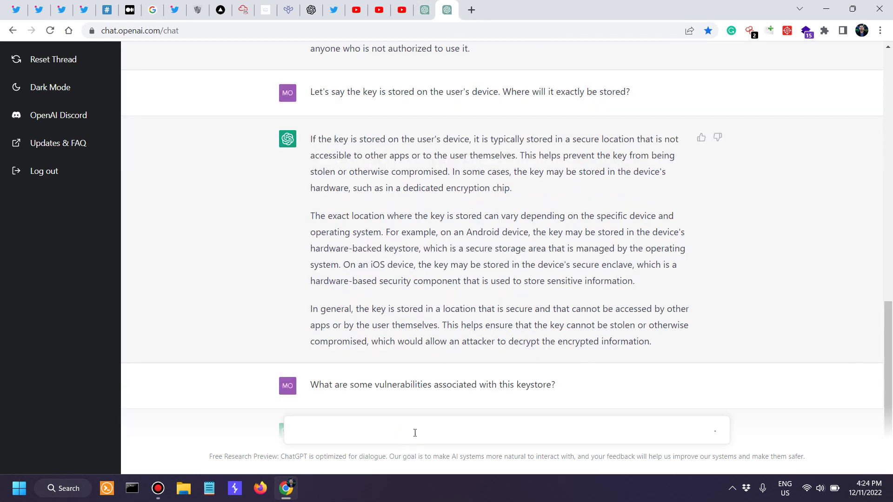
# - Back in the original thread, highlight the hardware-backed keystore phrase for comparison
pyautogui.click(424, 8)
pyautogui.scroll(-3, 417, 222)
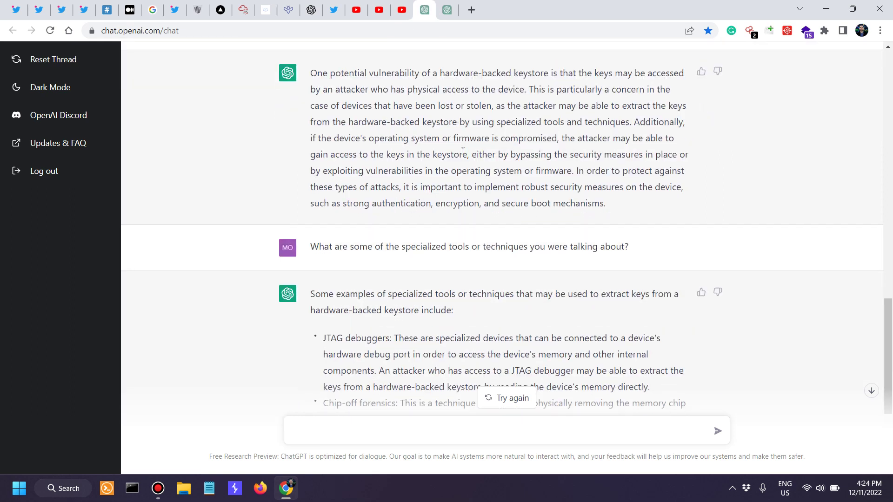
pyautogui.moveTo(378, 122); pyautogui.dragTo(564, 115)
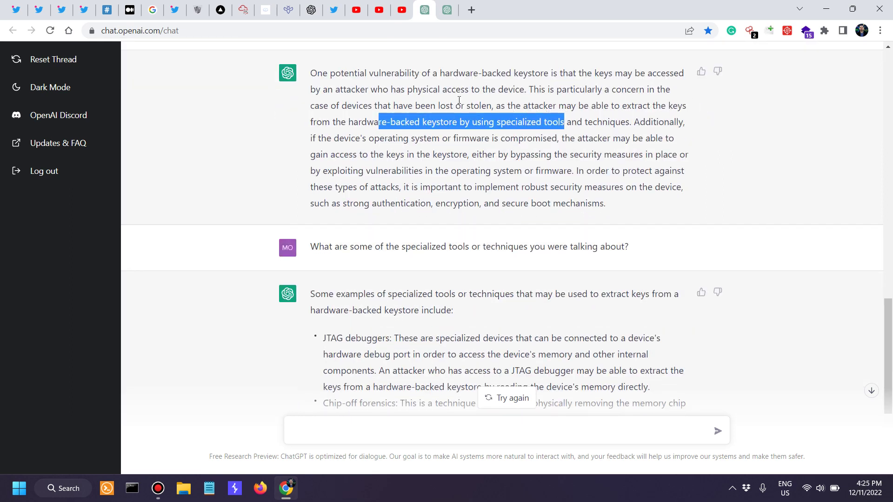
pyautogui.moveTo(456, 106); pyautogui.dragTo(459, 103)
pyautogui.moveTo(383, 124); pyautogui.dragTo(470, 120)
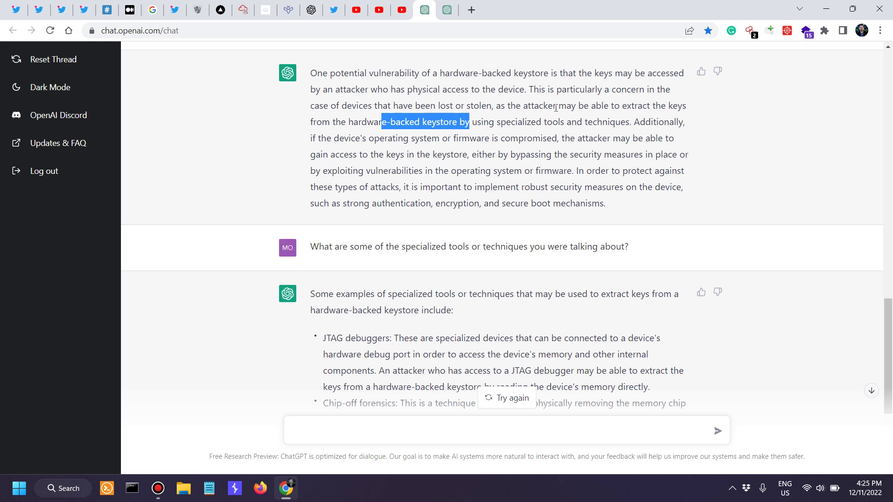
pyautogui.scroll(-1, 523, 159)
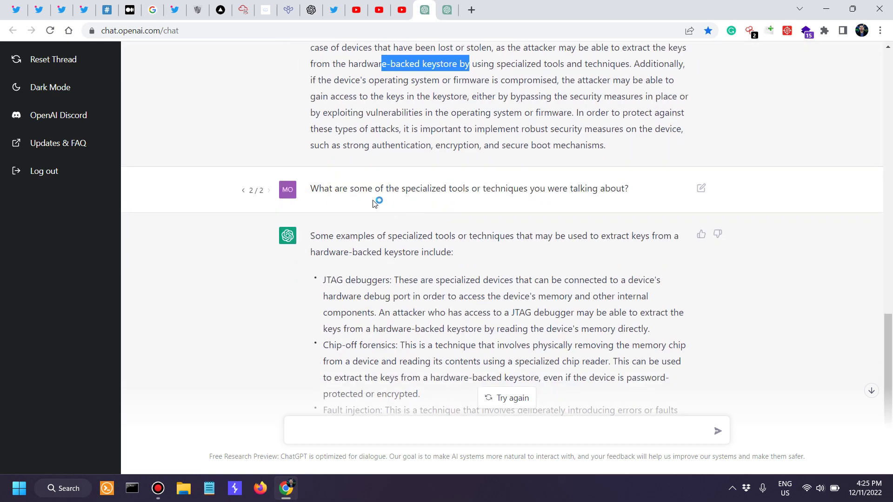
pyautogui.moveTo(368, 189); pyautogui.dragTo(600, 186)
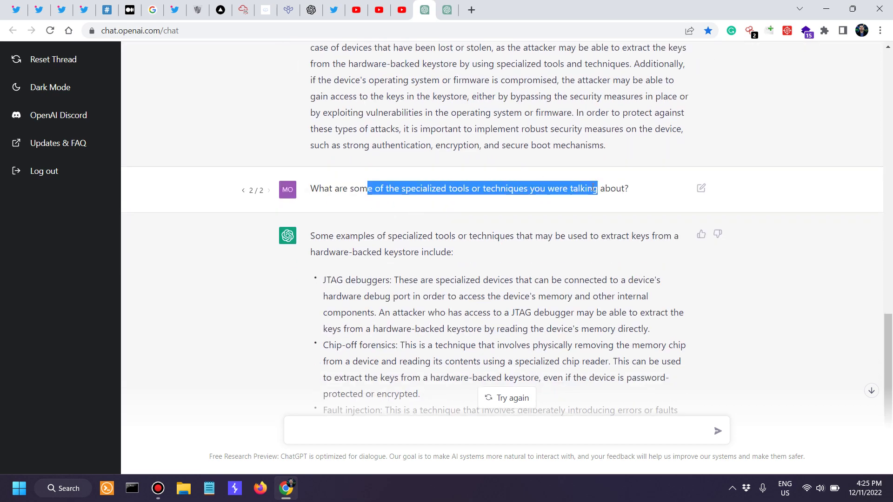
pyautogui.scroll(2, 592, 191)
# - Highlight the original answer's passages on lost or stolen devices and attackers extracting the keys
pyautogui.moveTo(408, 164); pyautogui.dragTo(590, 163)
pyautogui.click(524, 312)
pyautogui.moveTo(514, 306); pyautogui.dragTo(639, 298)
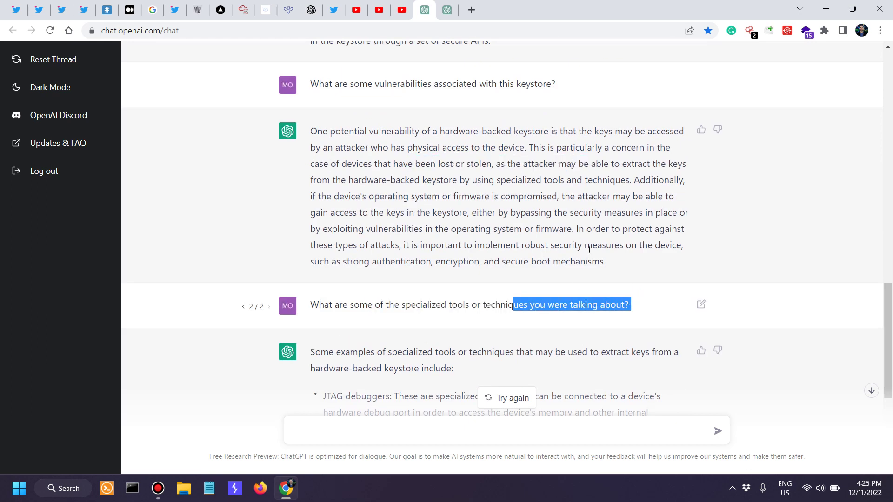
pyautogui.moveTo(527, 196); pyautogui.dragTo(533, 196)
pyautogui.moveTo(542, 151); pyautogui.dragTo(661, 164)
pyautogui.click(526, 158)
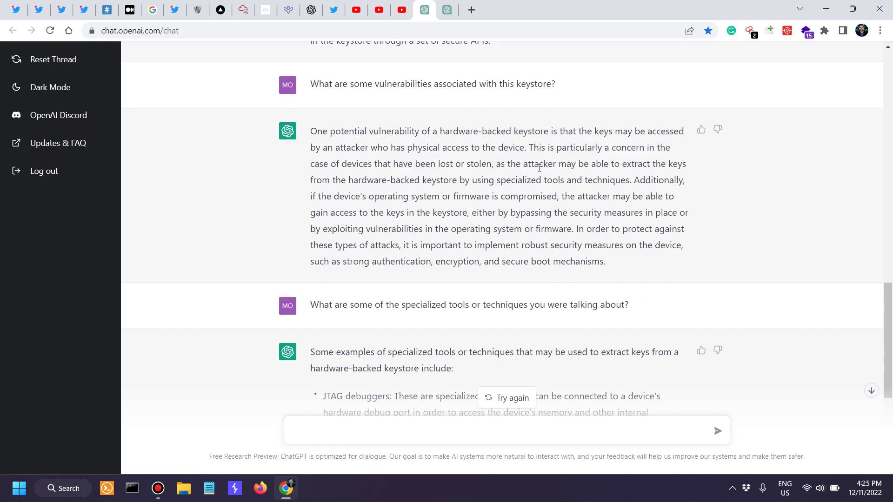
pyautogui.moveTo(538, 164); pyautogui.dragTo(687, 164)
pyautogui.click(545, 182)
pyautogui.moveTo(555, 164); pyautogui.dragTo(688, 164)
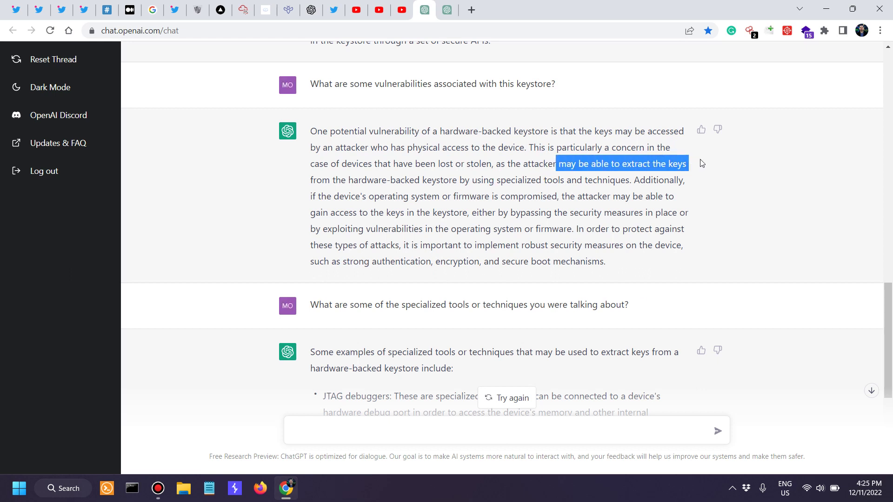
pyautogui.click(312, 183)
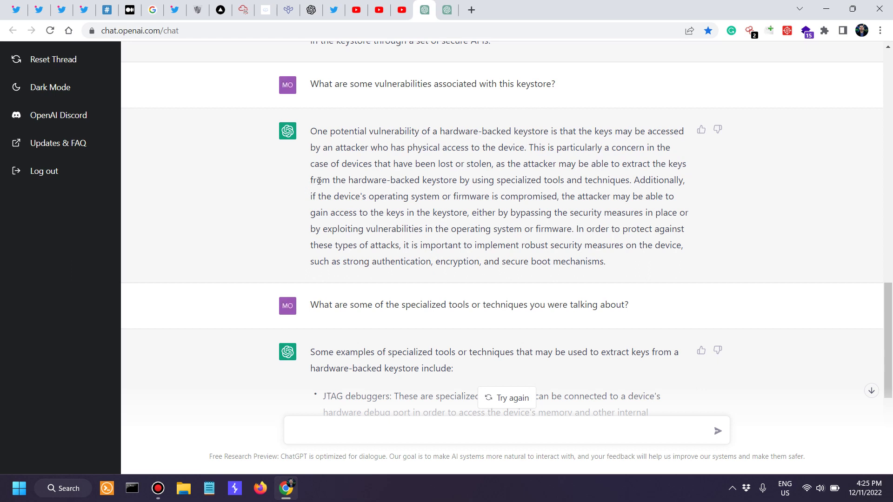
pyautogui.moveTo(319, 181); pyautogui.dragTo(636, 181)
pyautogui.scroll(-3, 523, 271)
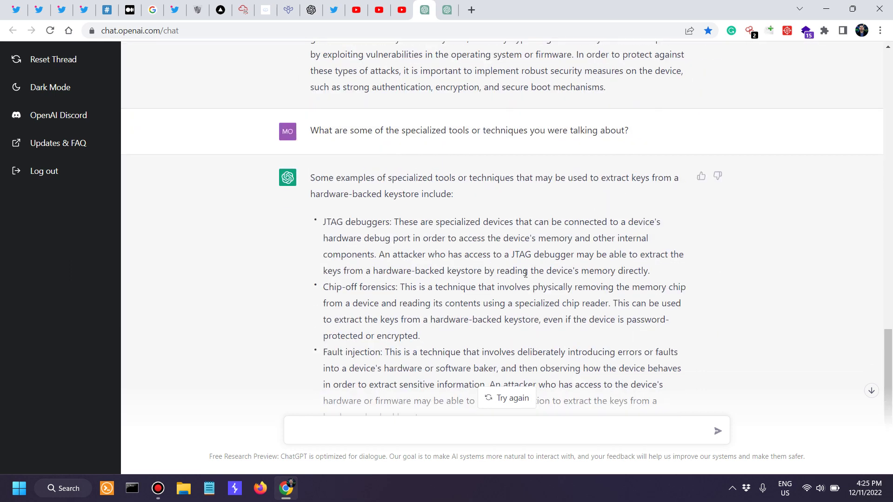
# - Highlight the specialized tools question and its JTAG debuggers and Fault injection bullets
pyautogui.moveTo(324, 131); pyautogui.dragTo(640, 124)
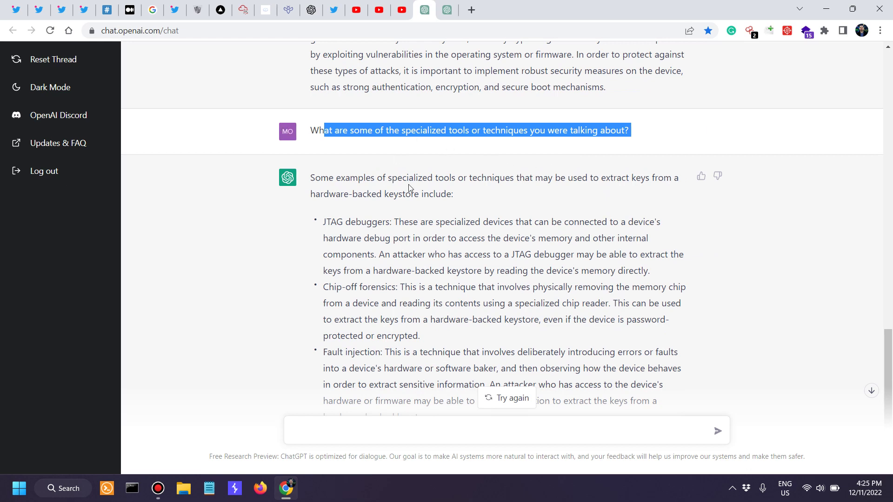
pyautogui.scroll(-2, 400, 190)
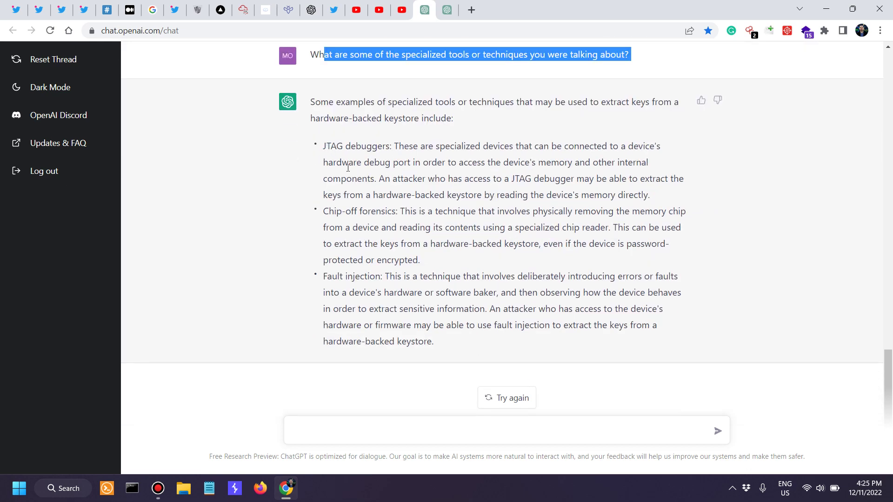
pyautogui.moveTo(324, 146); pyautogui.dragTo(388, 140)
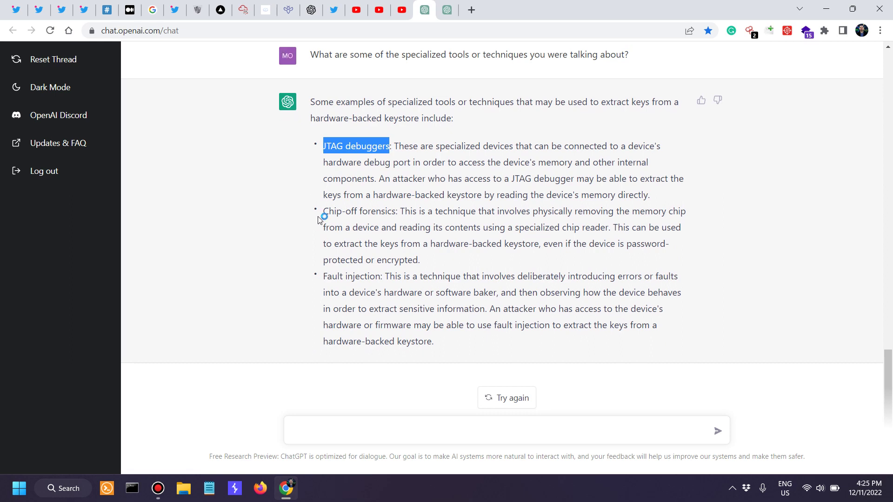
pyautogui.moveTo(323, 212); pyautogui.dragTo(403, 195)
pyautogui.moveTo(325, 275); pyautogui.dragTo(359, 276)
pyautogui.click(447, 10)
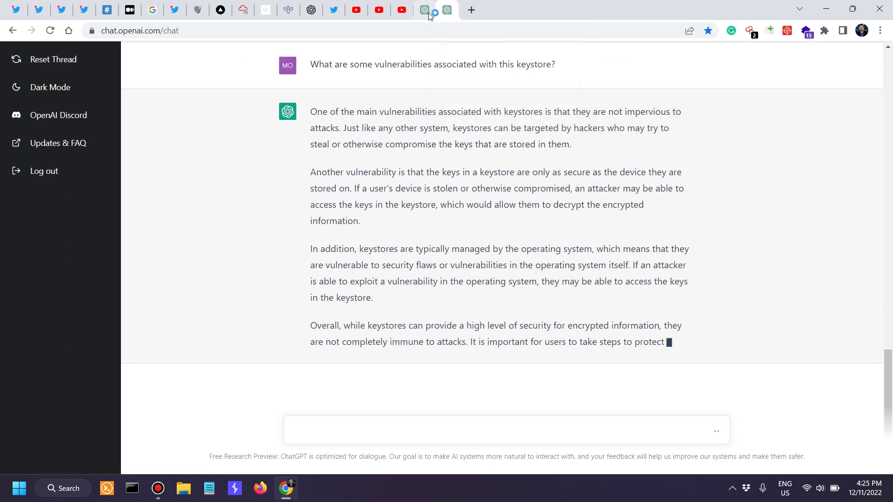
pyautogui.click(425, 10)
pyautogui.click(441, 14)
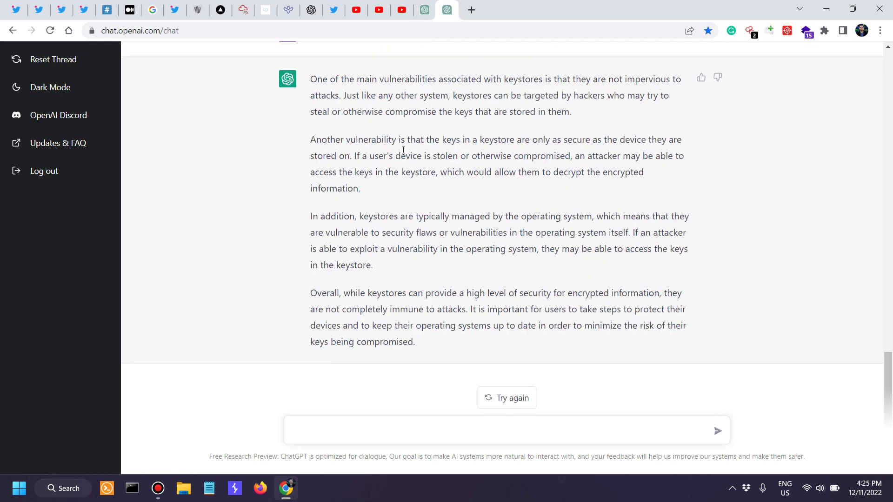
pyautogui.moveTo(518, 140); pyautogui.dragTo(656, 138)
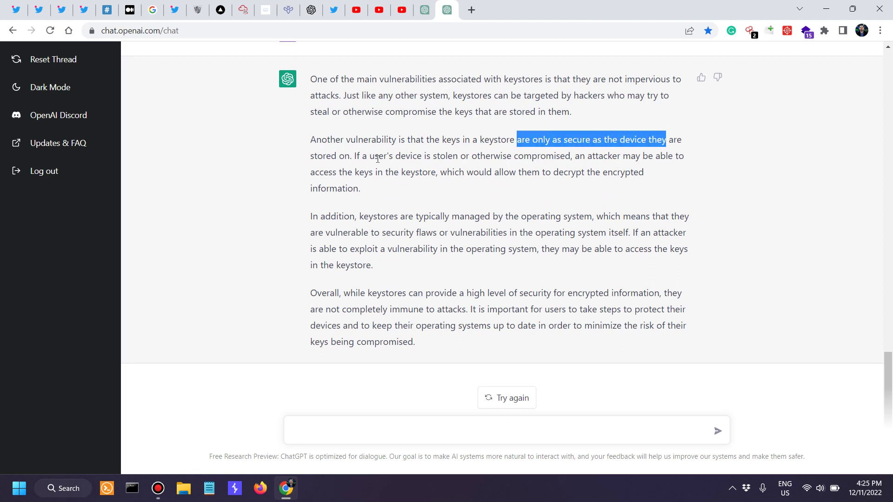
pyautogui.moveTo(375, 156); pyautogui.dragTo(524, 155)
pyautogui.click(492, 177)
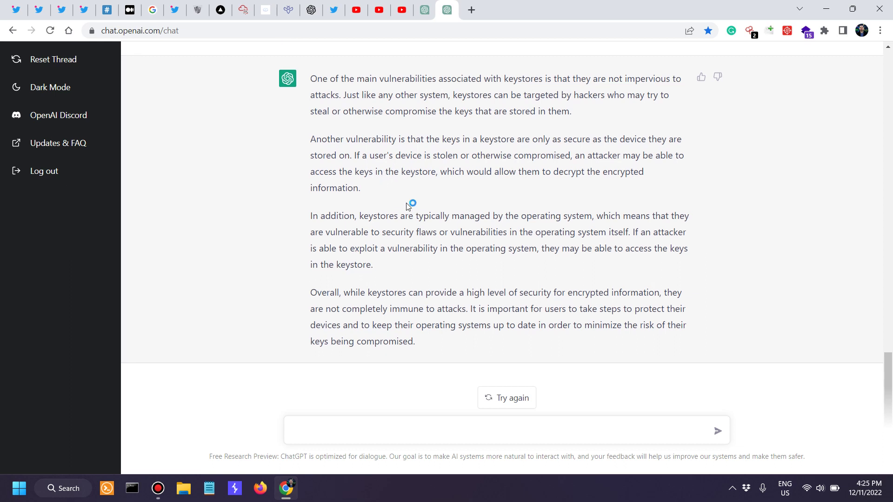
pyautogui.moveTo(371, 215); pyautogui.dragTo(437, 214)
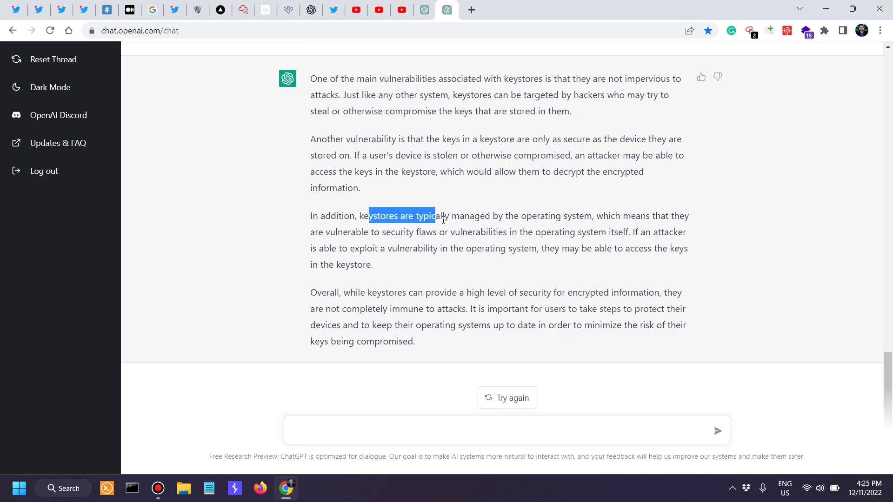
pyautogui.click(420, 213)
pyautogui.moveTo(466, 218); pyautogui.dragTo(603, 215)
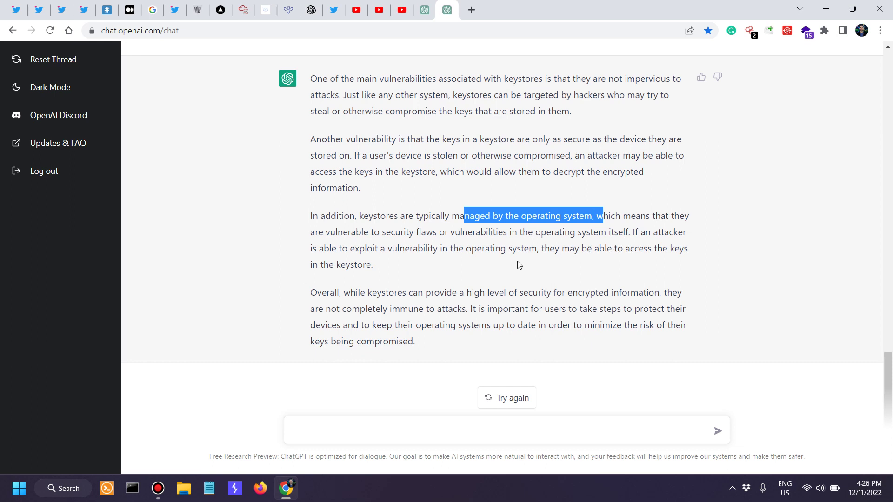
pyautogui.scroll(3, 485, 278)
pyautogui.scroll(-3, 486, 278)
pyautogui.click(428, 14)
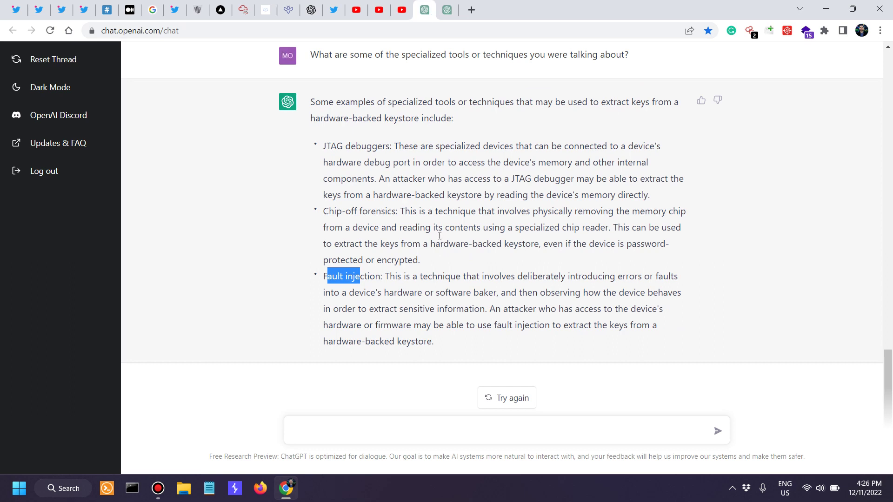
pyautogui.click(416, 209)
pyautogui.moveTo(362, 146); pyautogui.dragTo(549, 241)
pyautogui.click(446, 11)
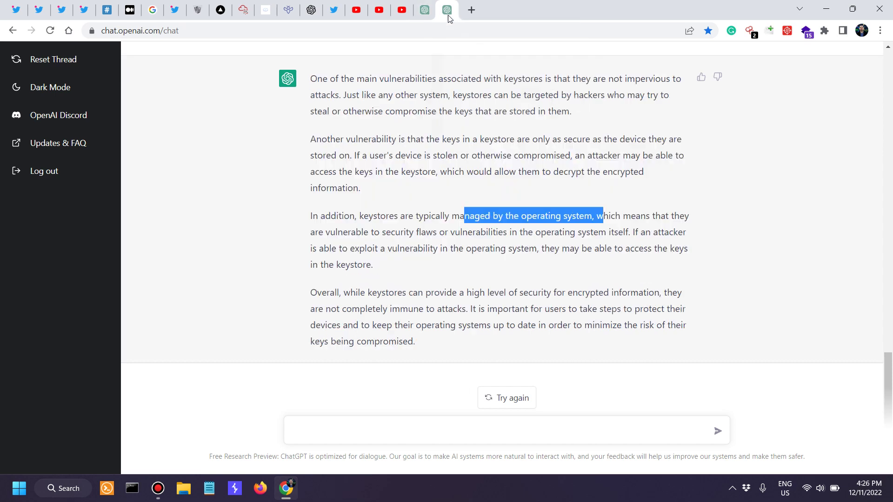
pyautogui.click(384, 228)
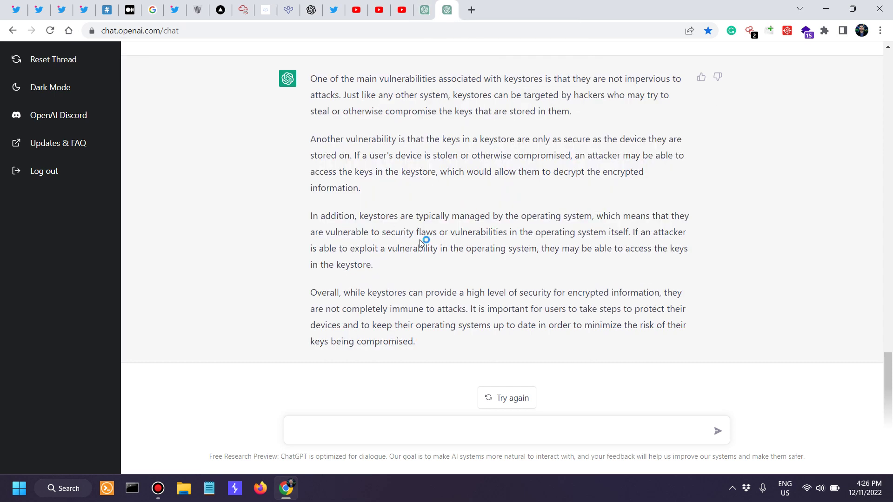